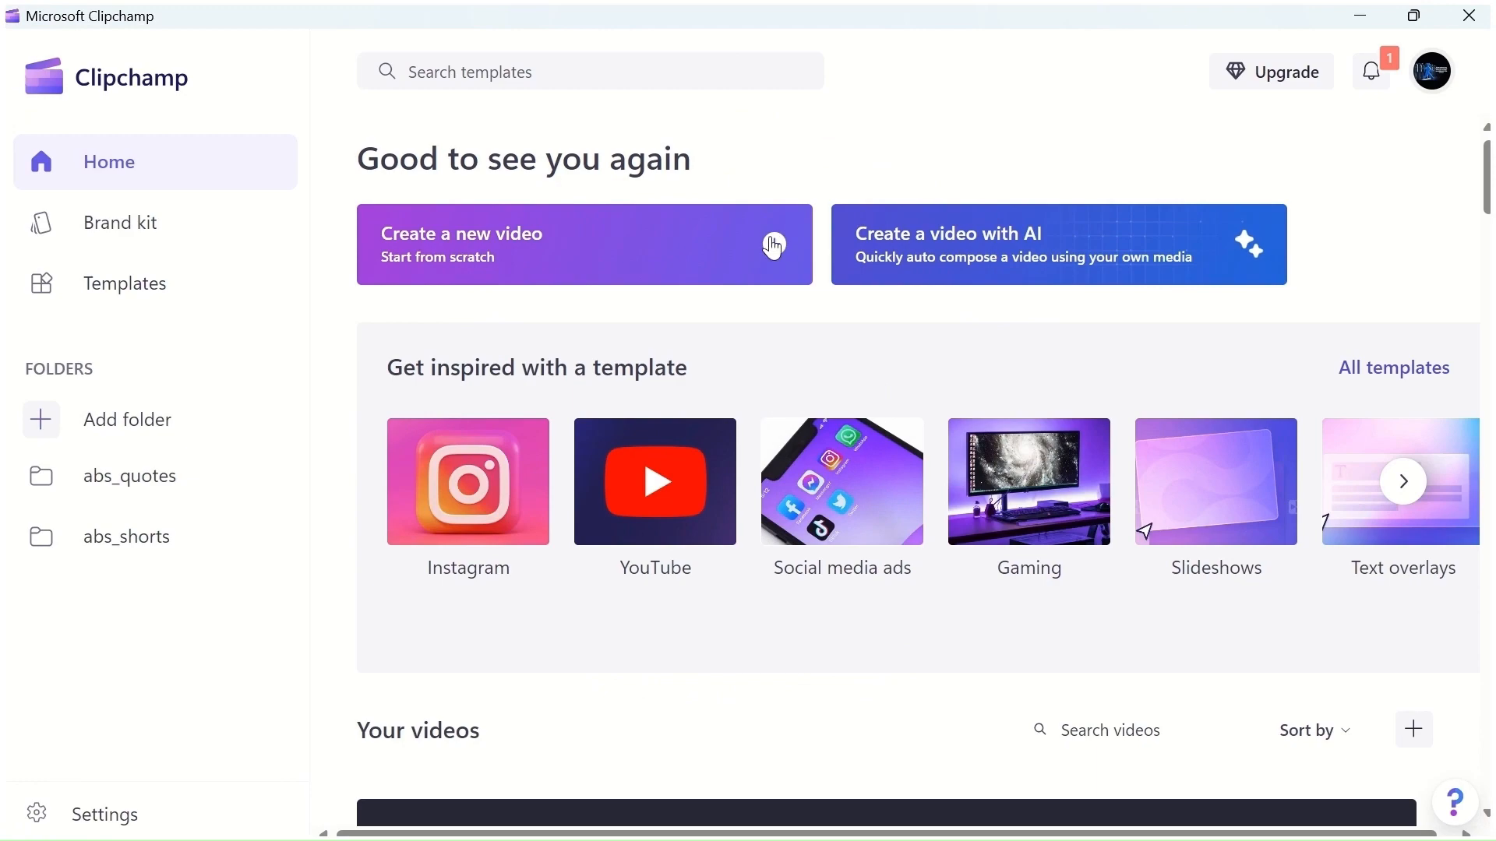
Start a new video from scratch and open the stock video library
{"action": "left_click", "coordinate": [776, 251]}
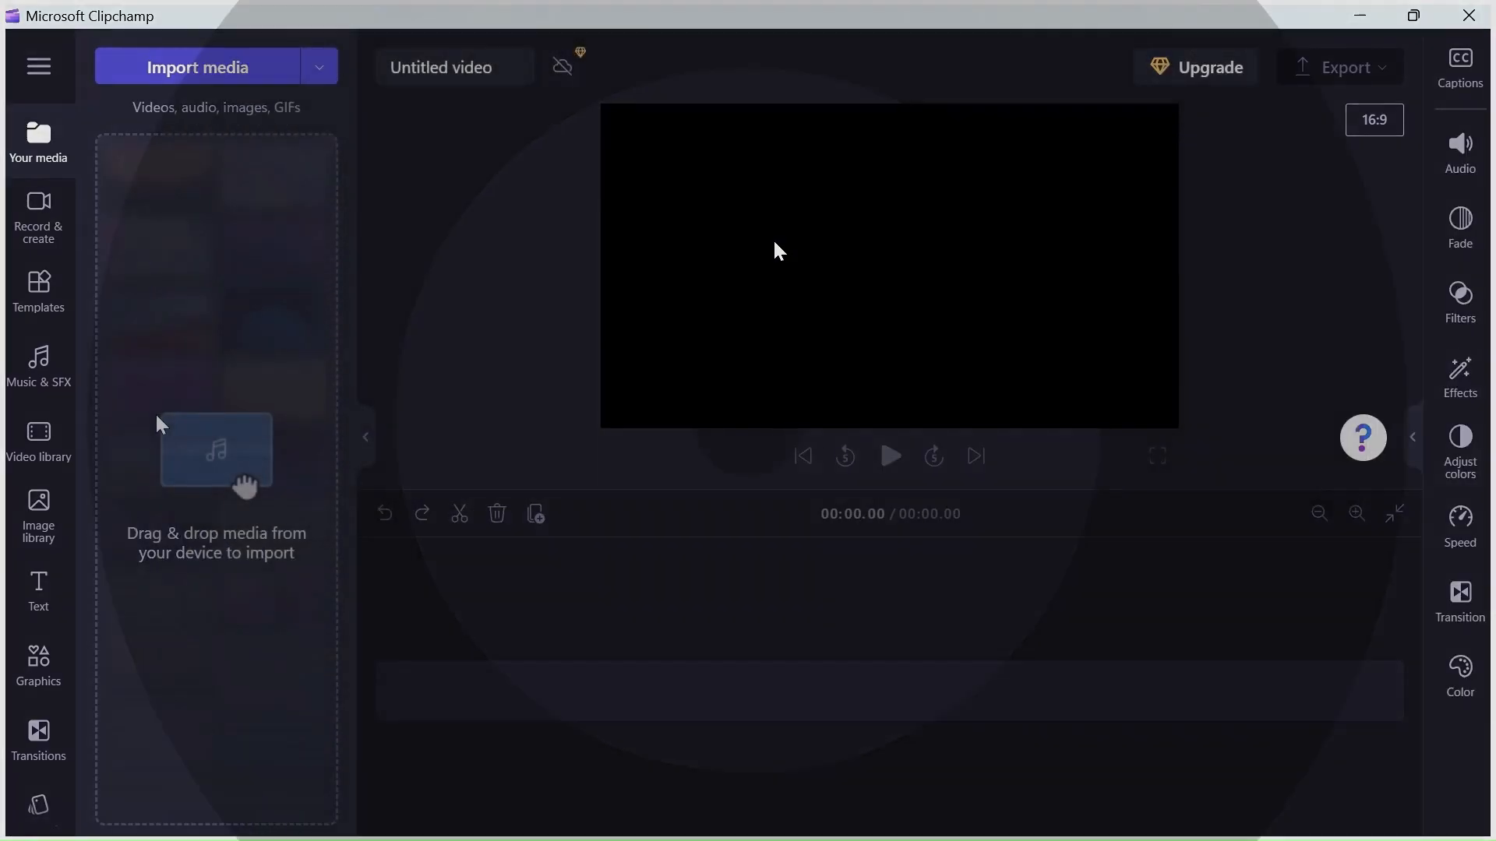
{"action": "left_click", "coordinate": [47, 452]}
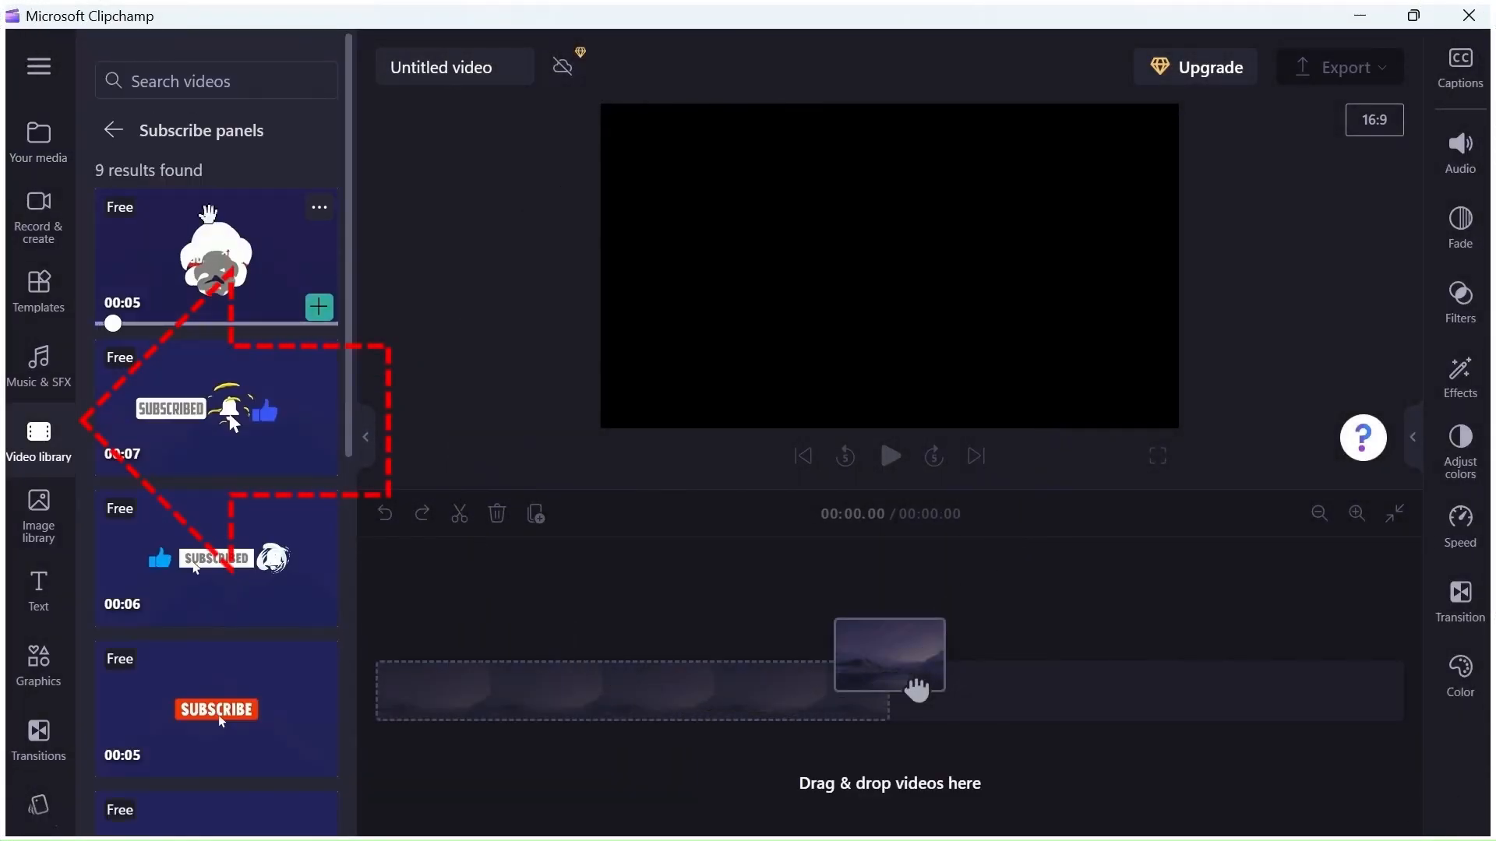
Open the Nature documentary collection and add the sunset sea clip to the timeline
{"action": "left_click", "coordinate": [115, 137]}
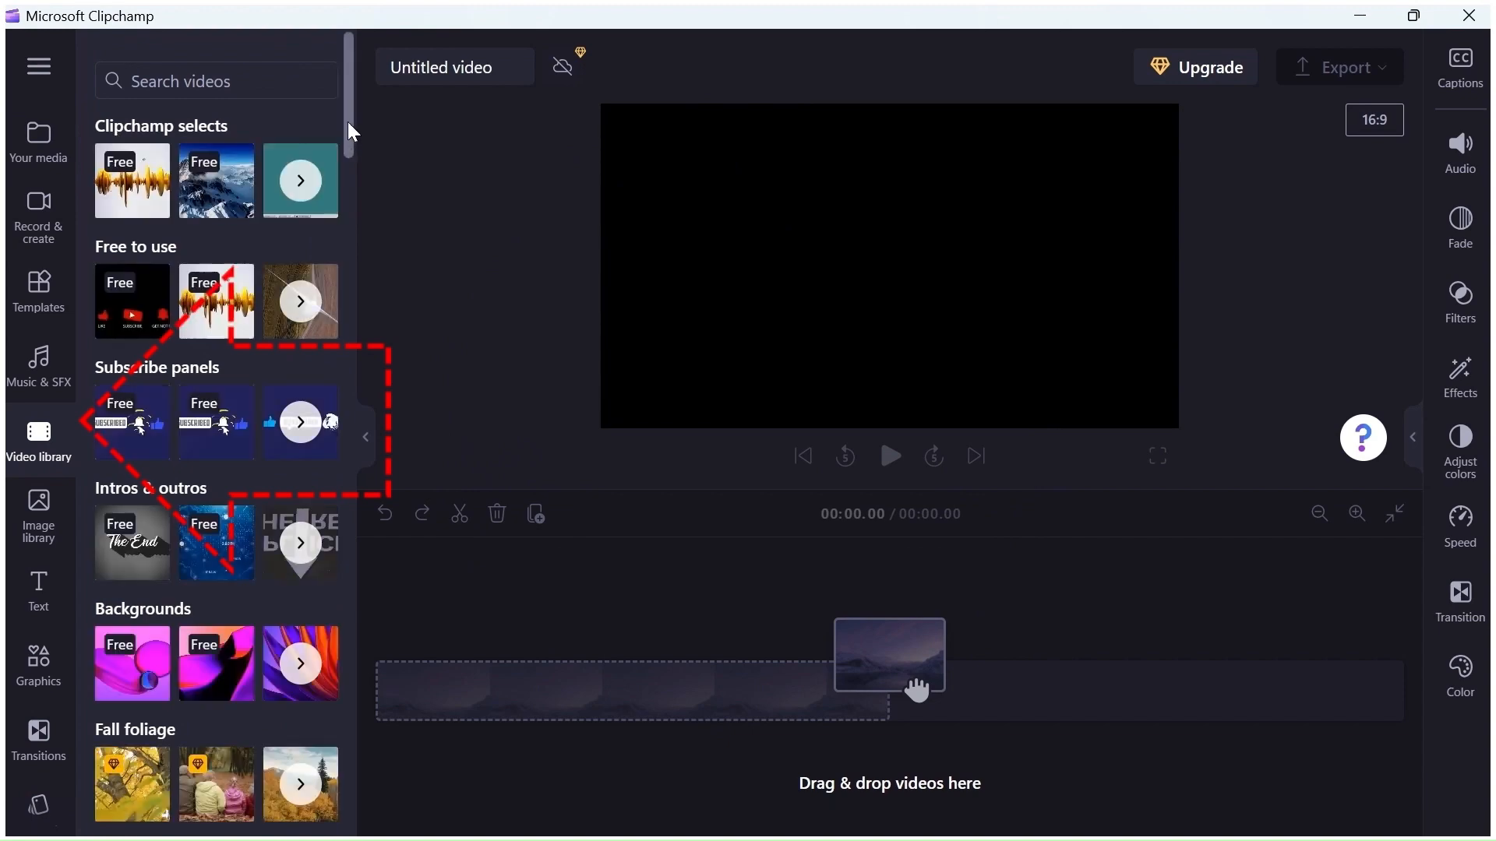
{"action": "left_click_drag", "start_coordinate": [347, 122], "coordinate": [381, 282]}
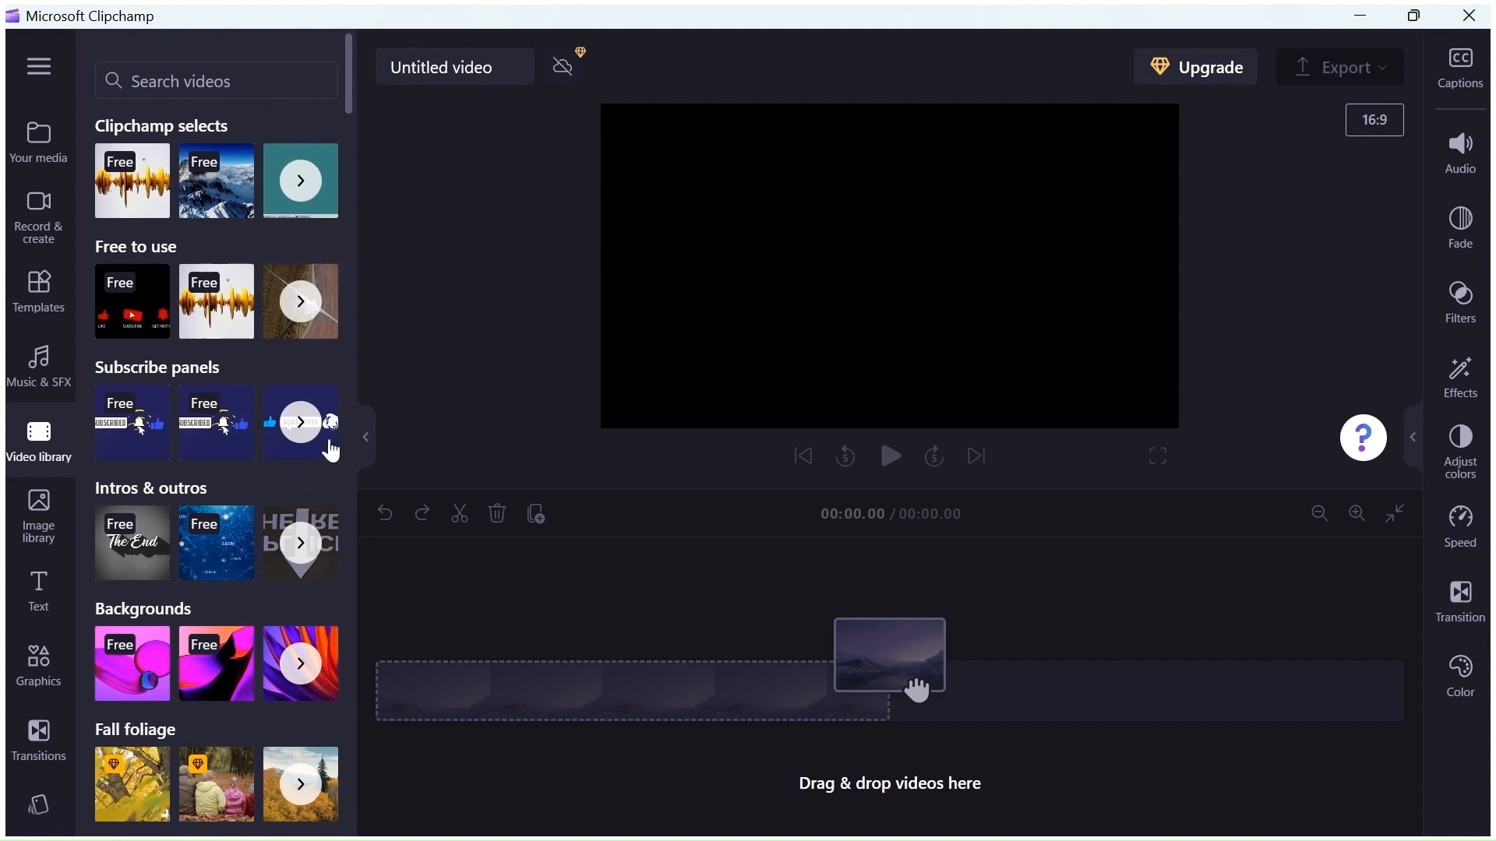
{"action": "scroll", "coordinate": [315, 475], "scroll_direction": "down", "scroll_amount": 8}
{"action": "scroll", "coordinate": [265, 475], "scroll_direction": "down", "scroll_amount": 8}
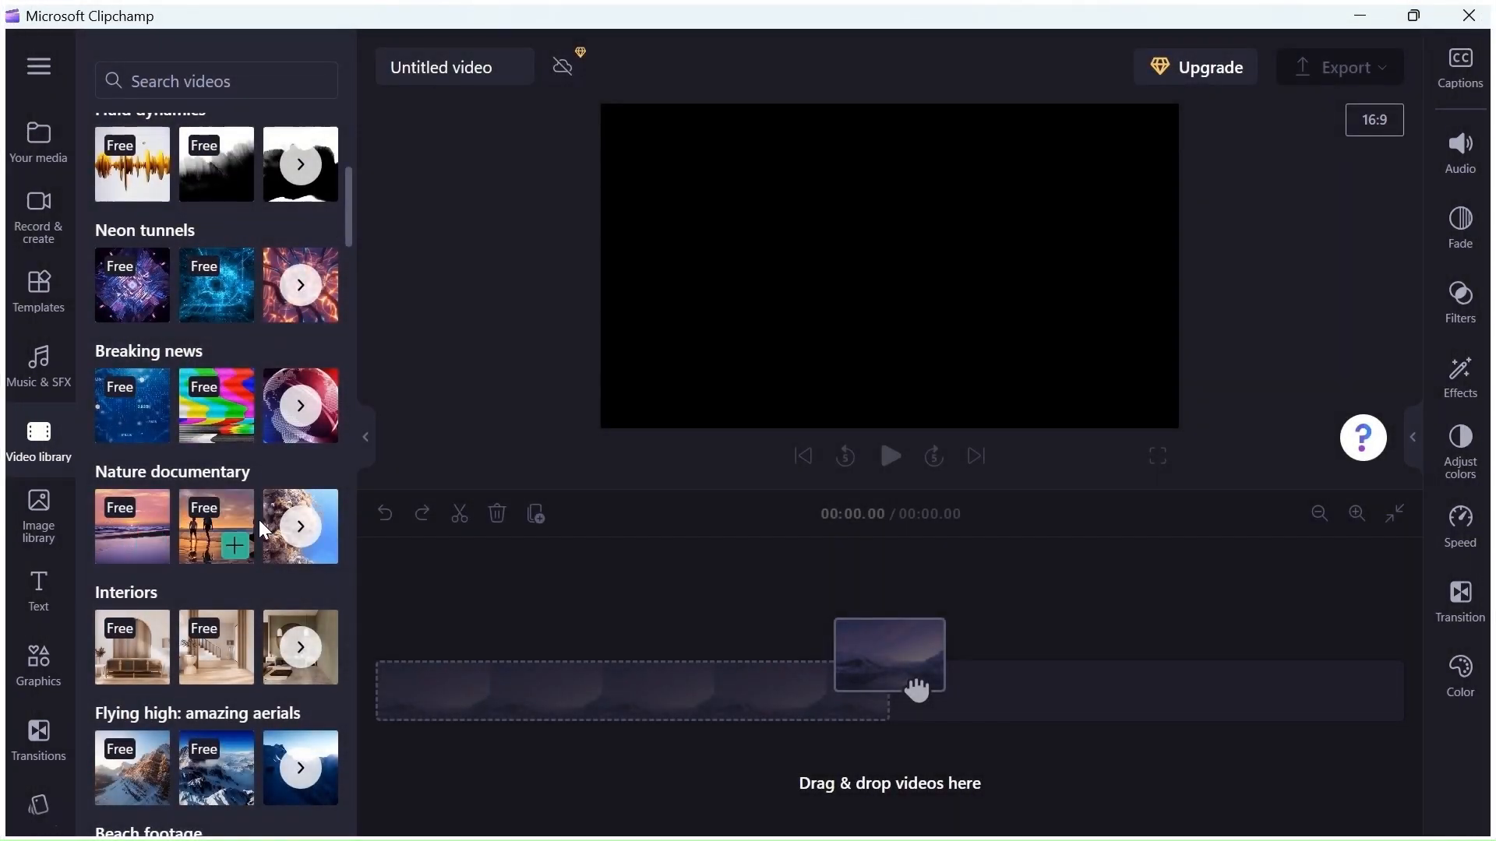
{"action": "left_click", "coordinate": [297, 536]}
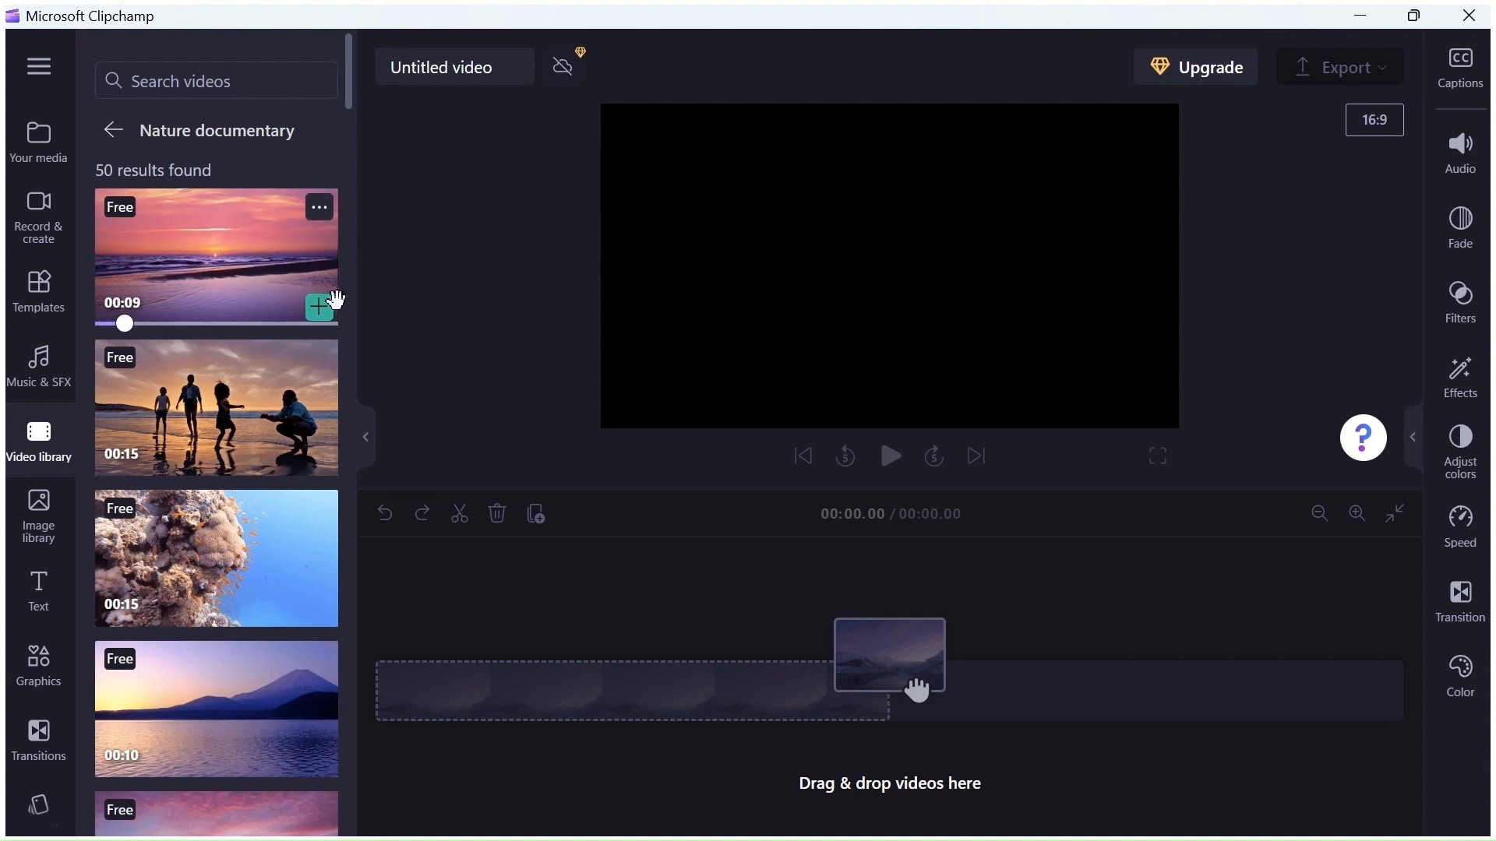
{"action": "left_click", "coordinate": [319, 310]}
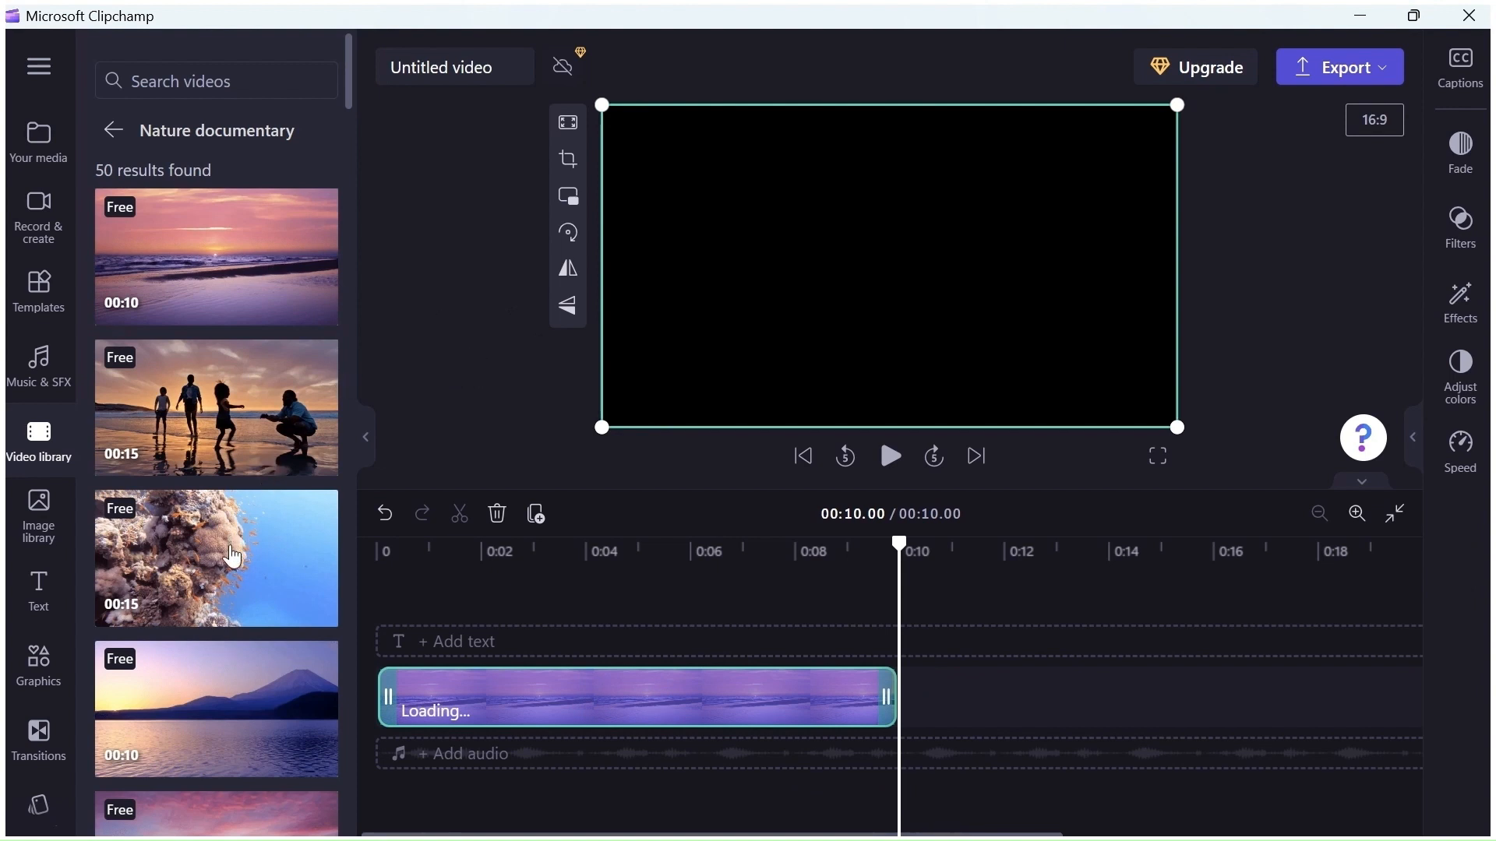
Add the clip of a person standing on a snowy hilltop right after the first clip
{"action": "scroll", "coordinate": [311, 378], "scroll_direction": "down", "scroll_amount": 3}
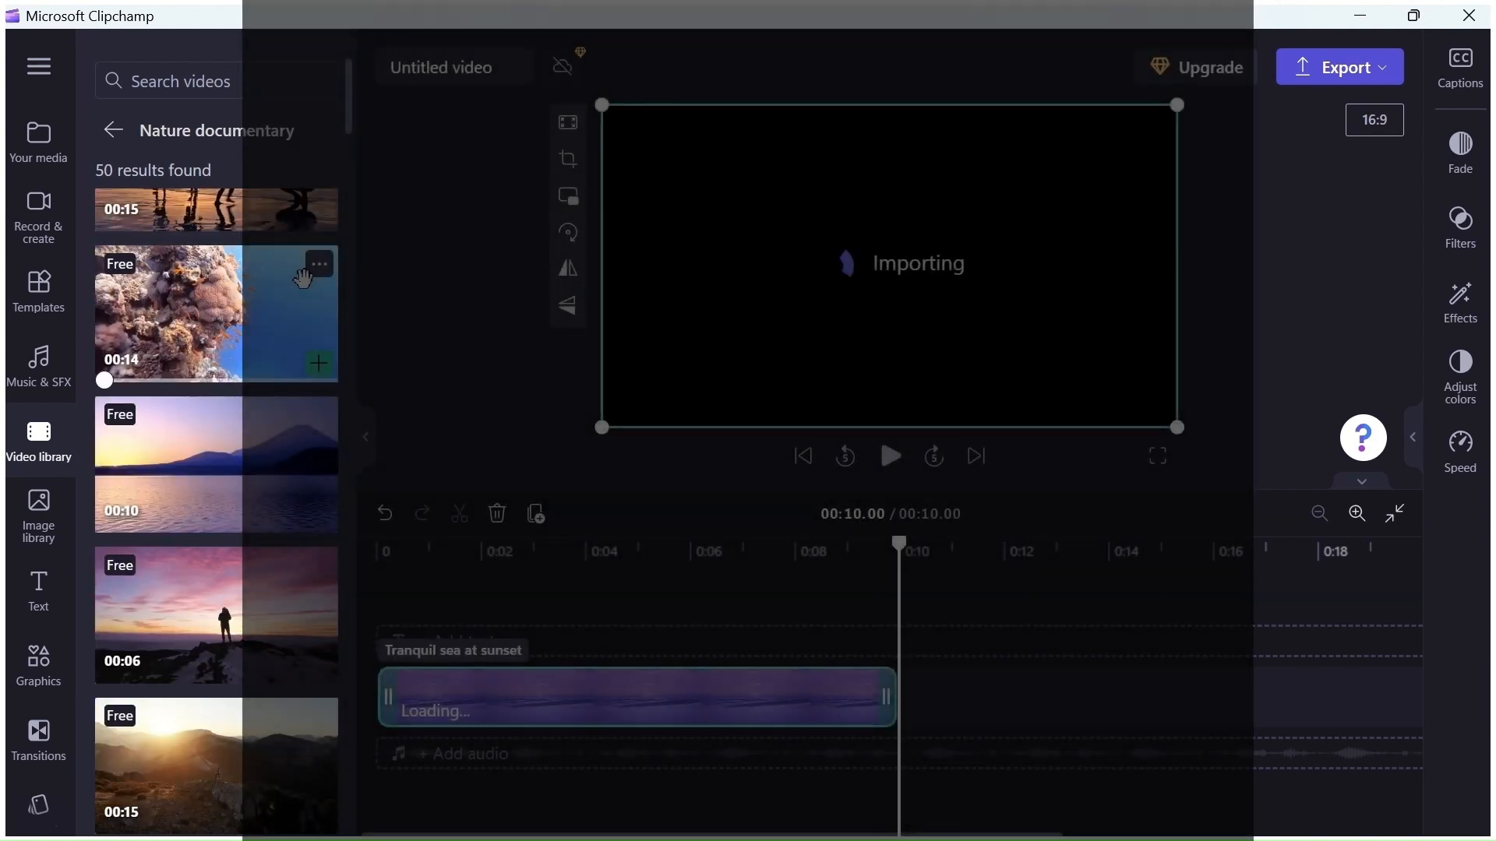
{"action": "mouse_move", "coordinate": [209, 587]}
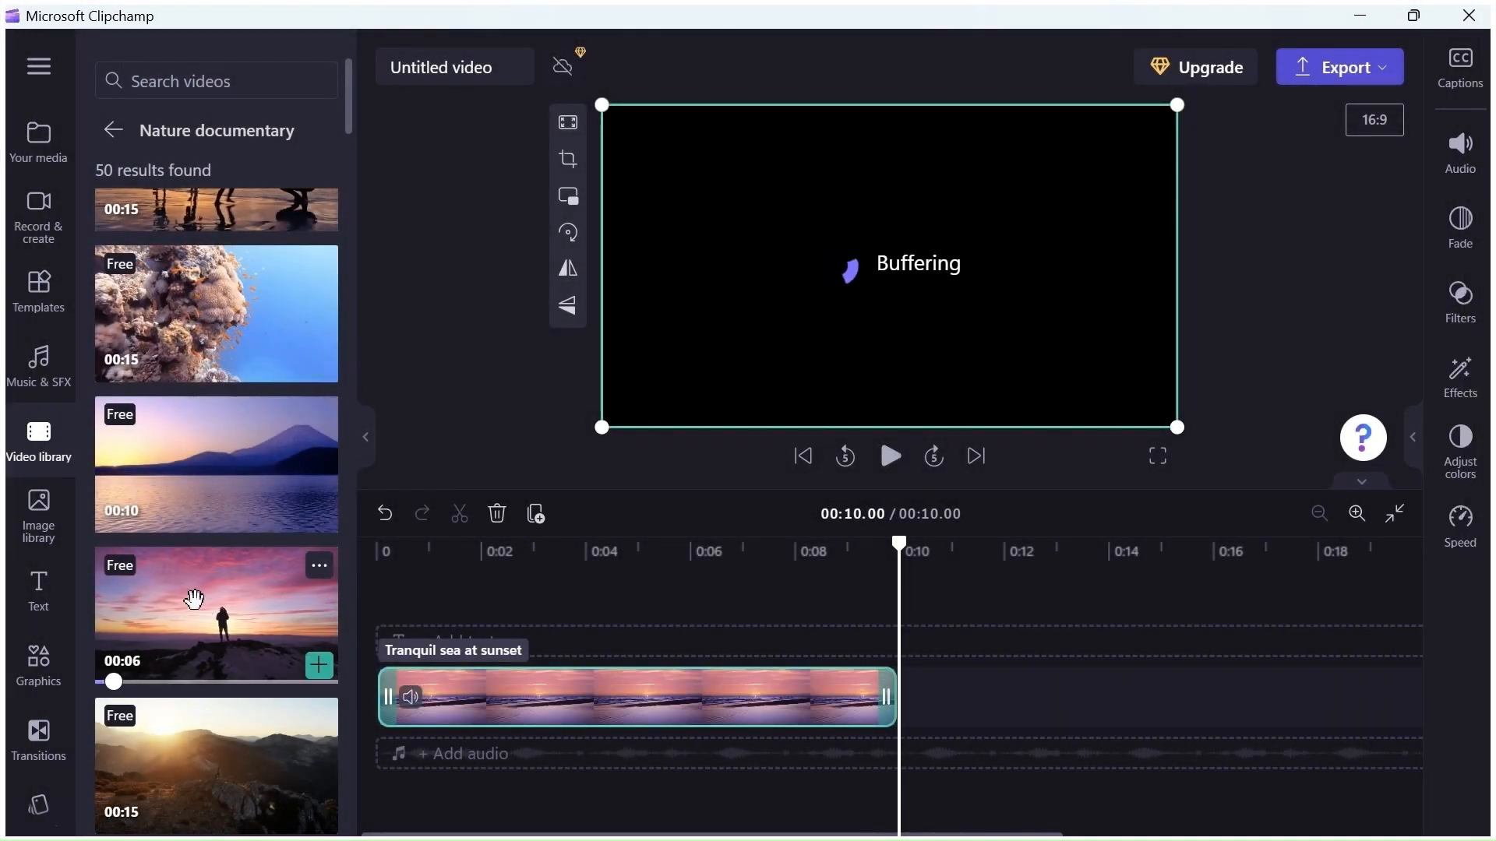
{"action": "left_click_drag", "start_coordinate": [182, 596], "coordinate": [939, 680]}
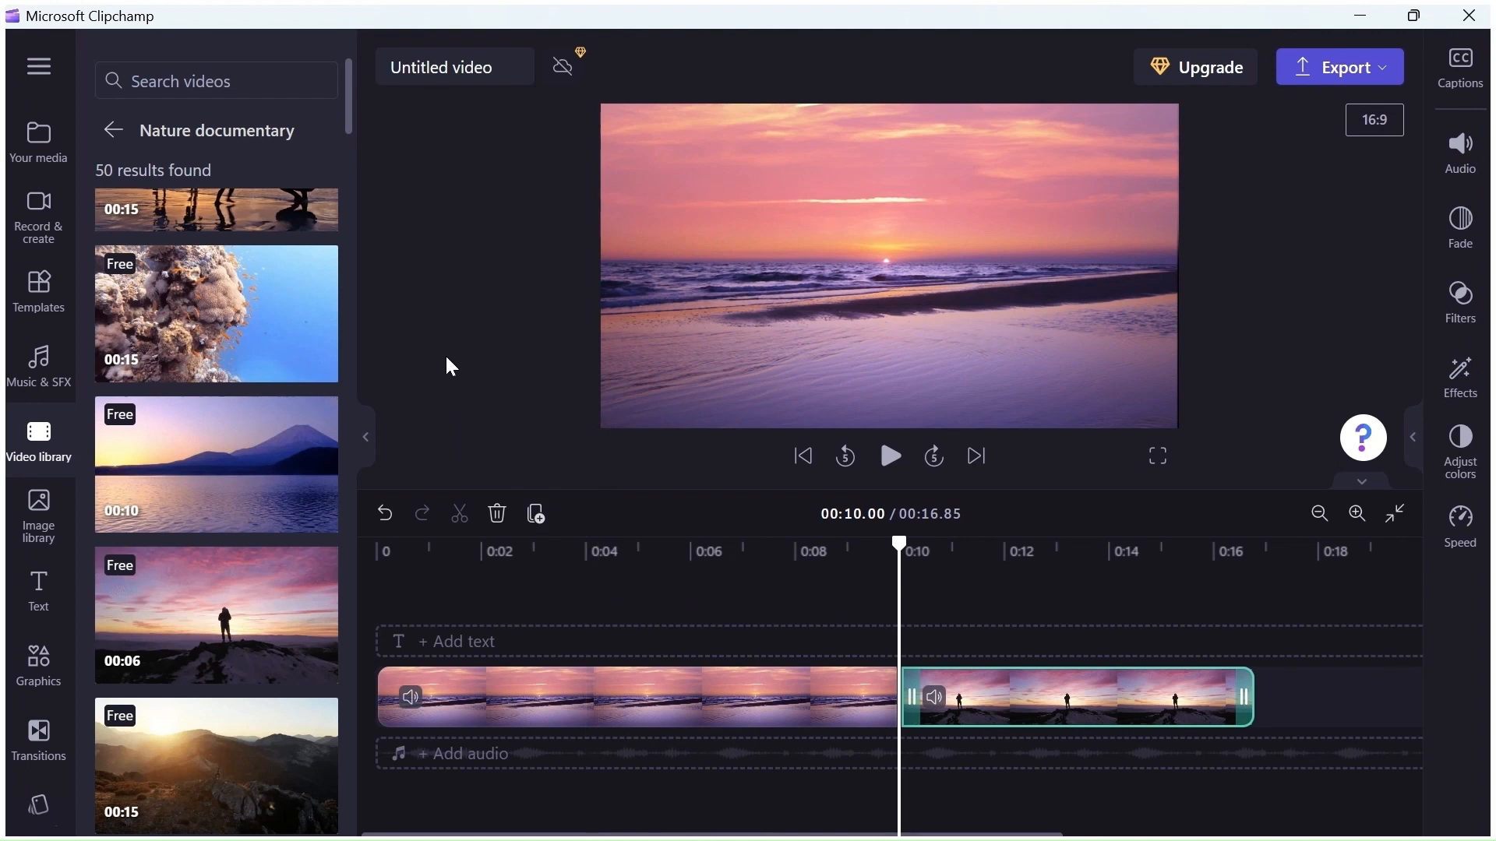
Open the Subscribe panels collection and place the animated subscribe panel on a track above the clips
{"action": "left_click", "coordinate": [113, 132]}
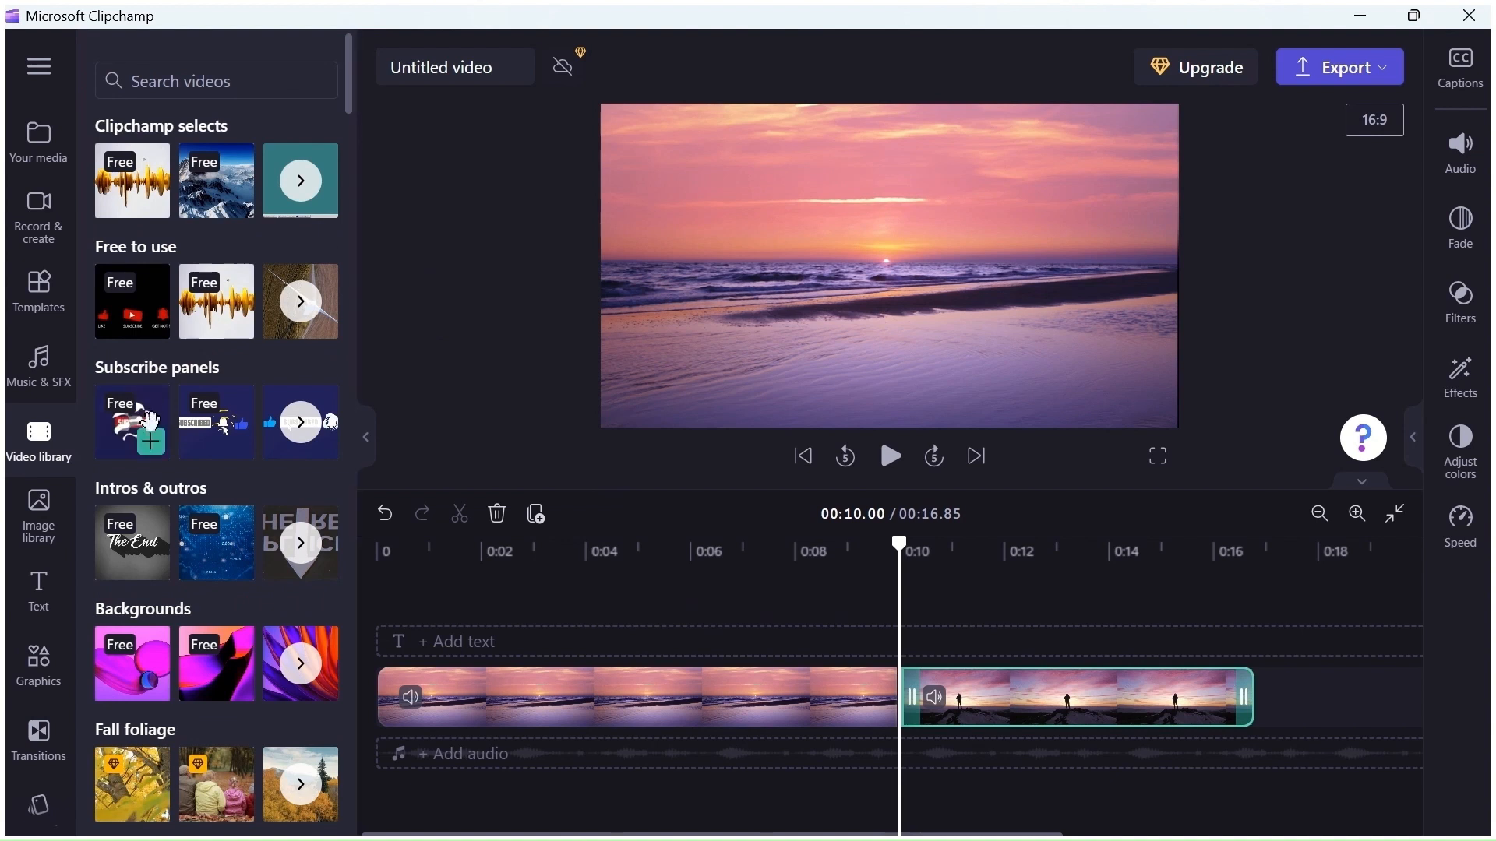
{"action": "left_click", "coordinate": [298, 422]}
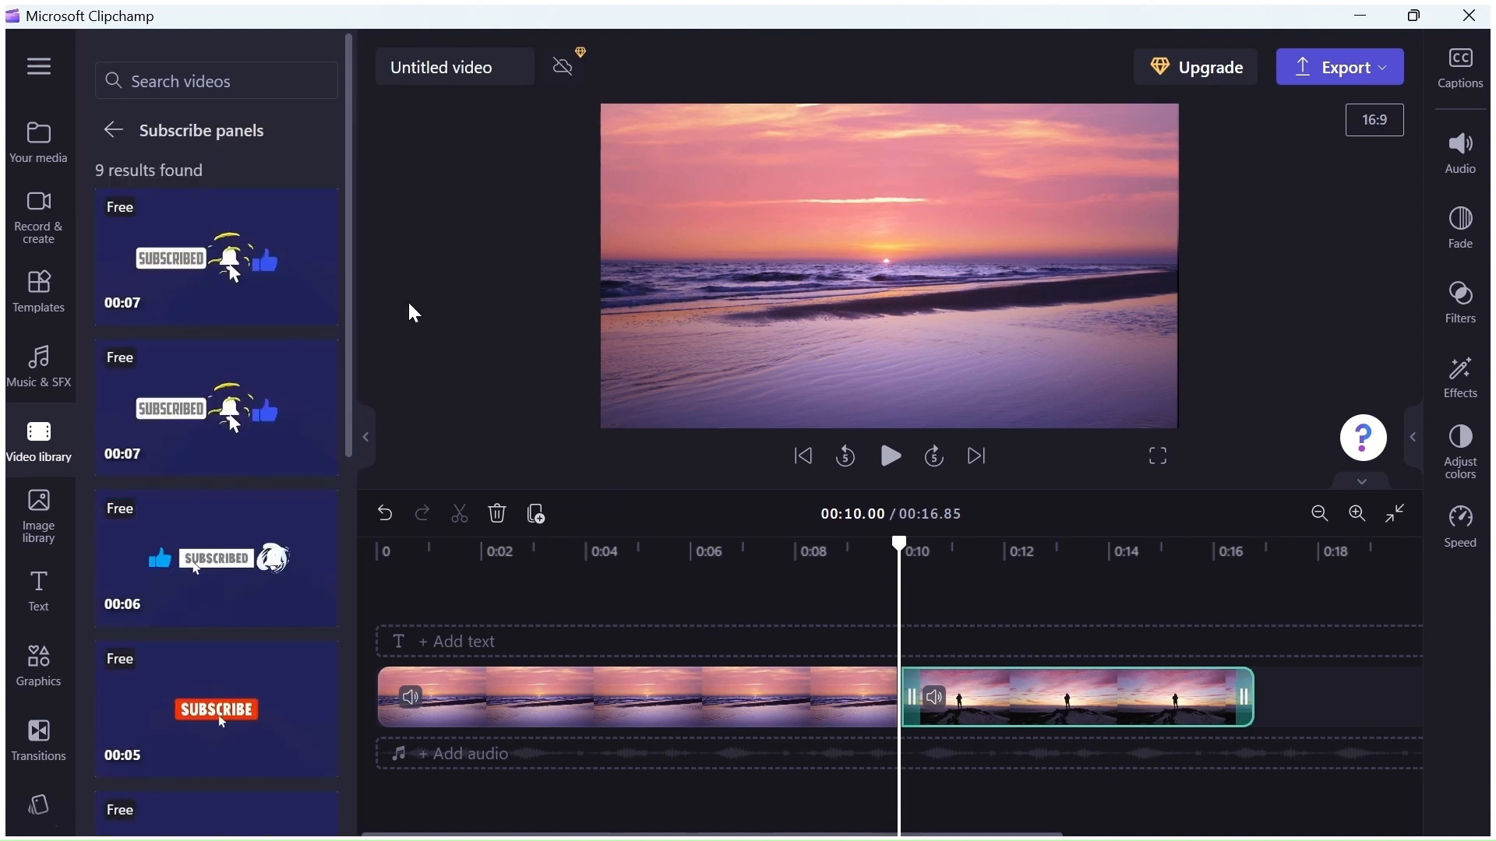
{"action": "mouse_move", "coordinate": [173, 417]}
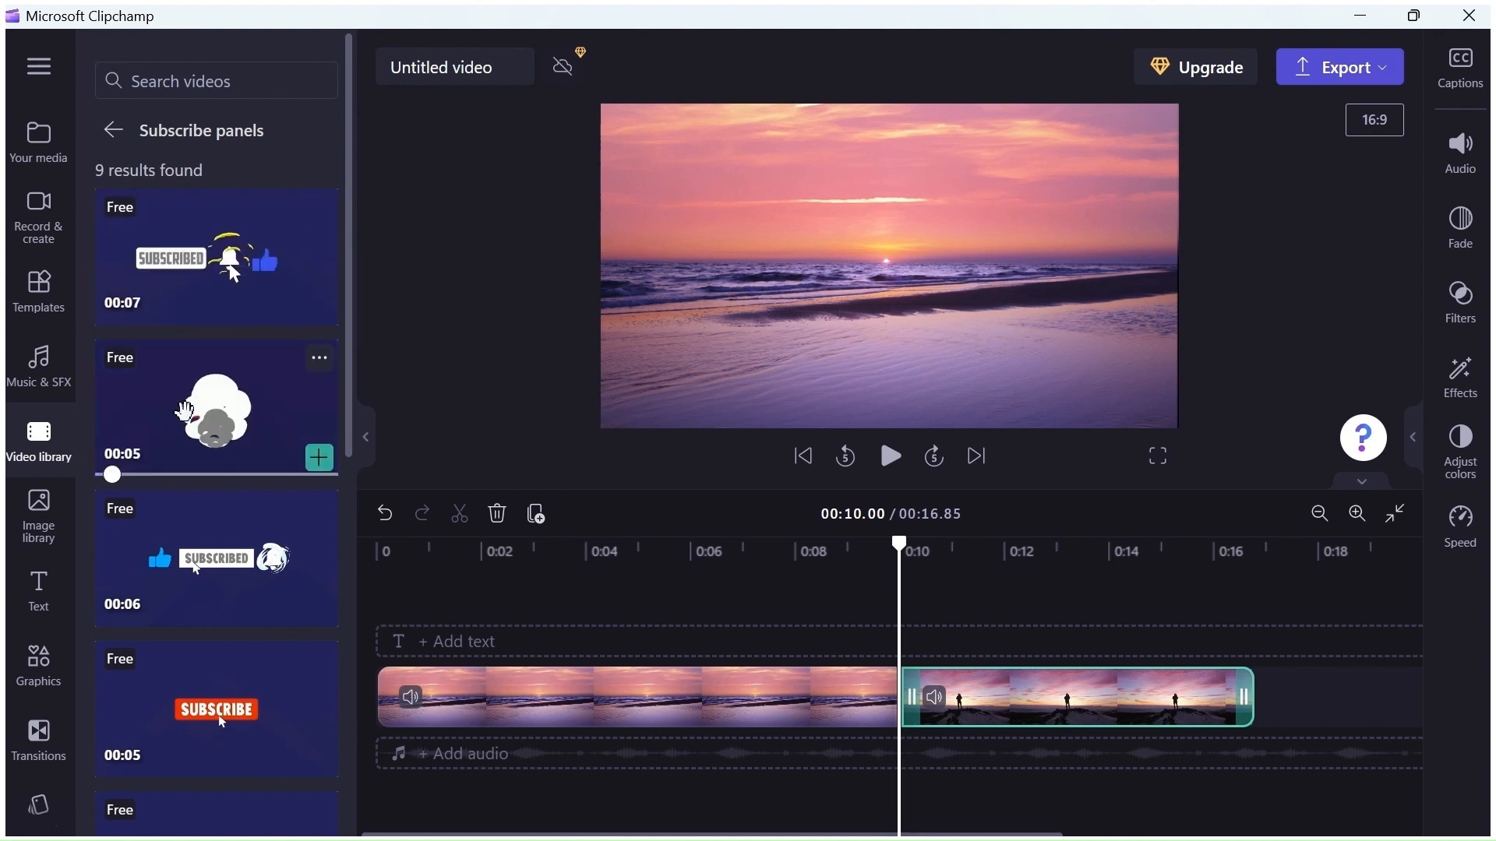
{"action": "mouse_move", "coordinate": [189, 535]}
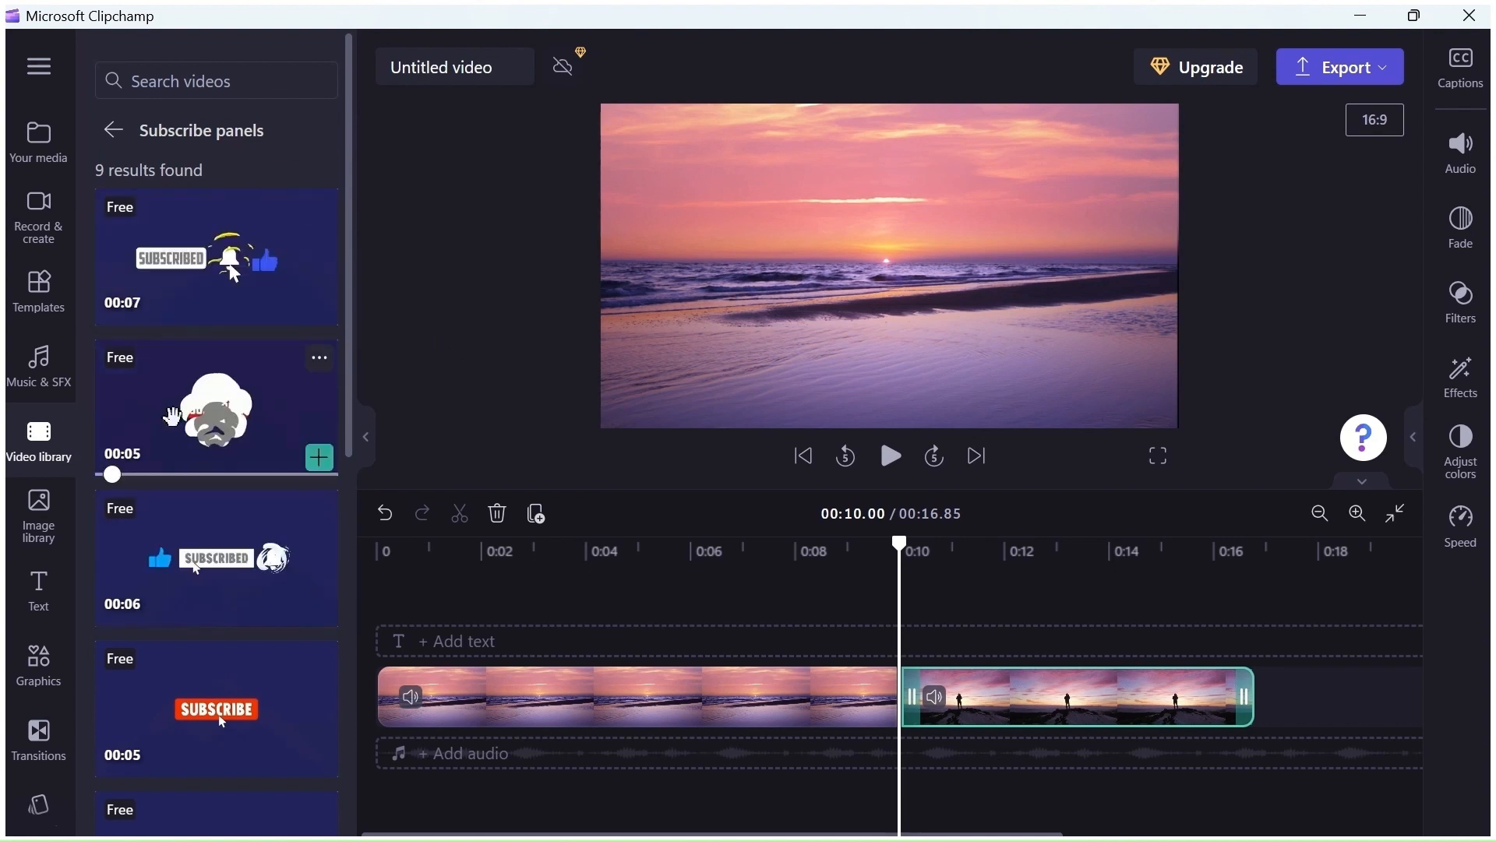
{"action": "left_click_drag", "start_coordinate": [200, 421], "coordinate": [857, 637]}
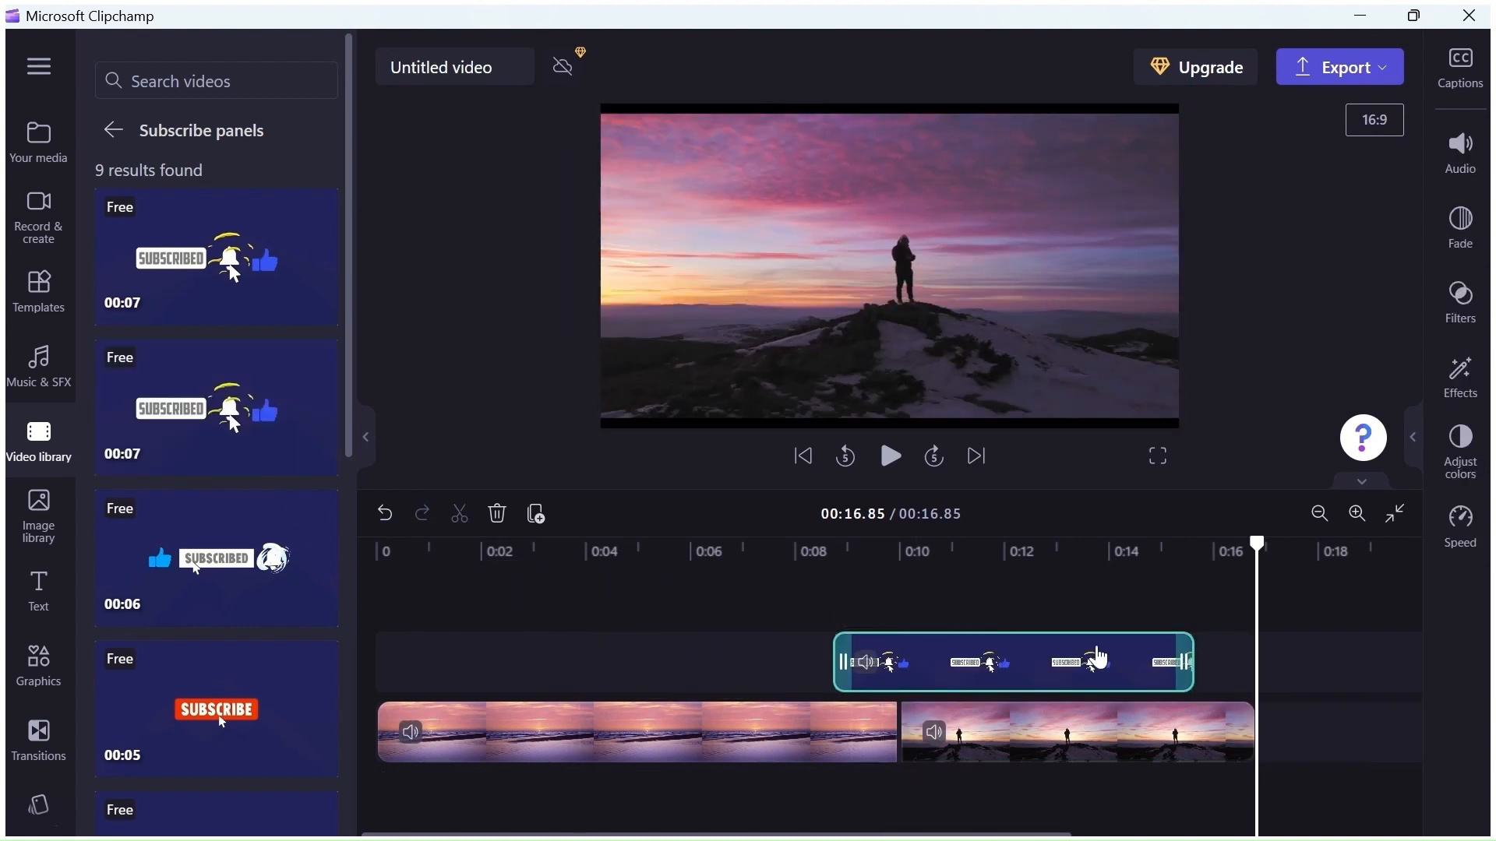
Shift the subscribe panel to end with the video and shrink it into the lower-right corner of the frame
{"action": "left_click_drag", "start_coordinate": [1095, 657], "coordinate": [1145, 651]}
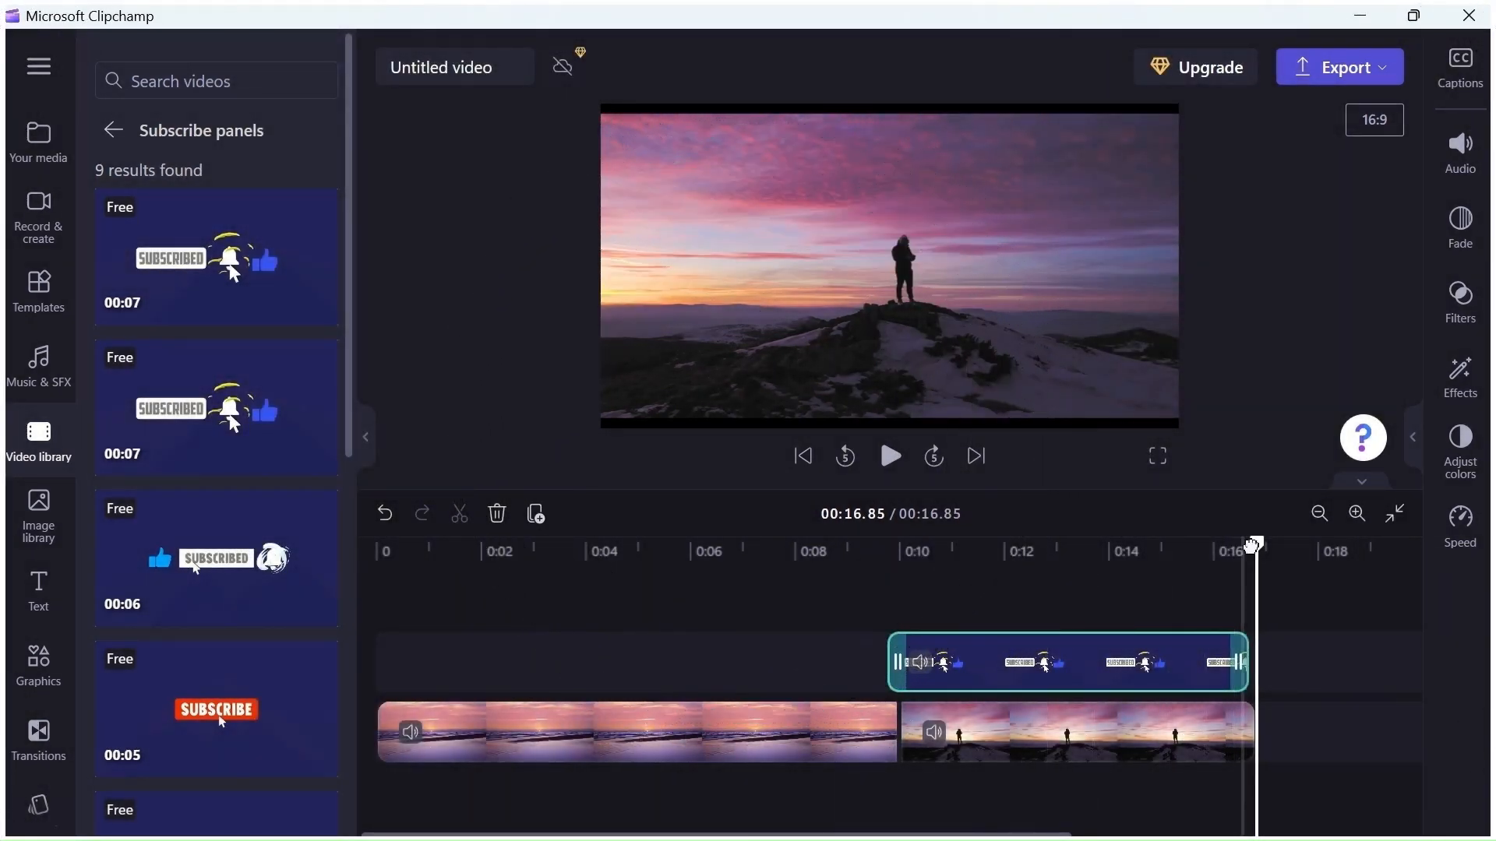
{"action": "left_click_drag", "start_coordinate": [1254, 545], "coordinate": [1129, 561]}
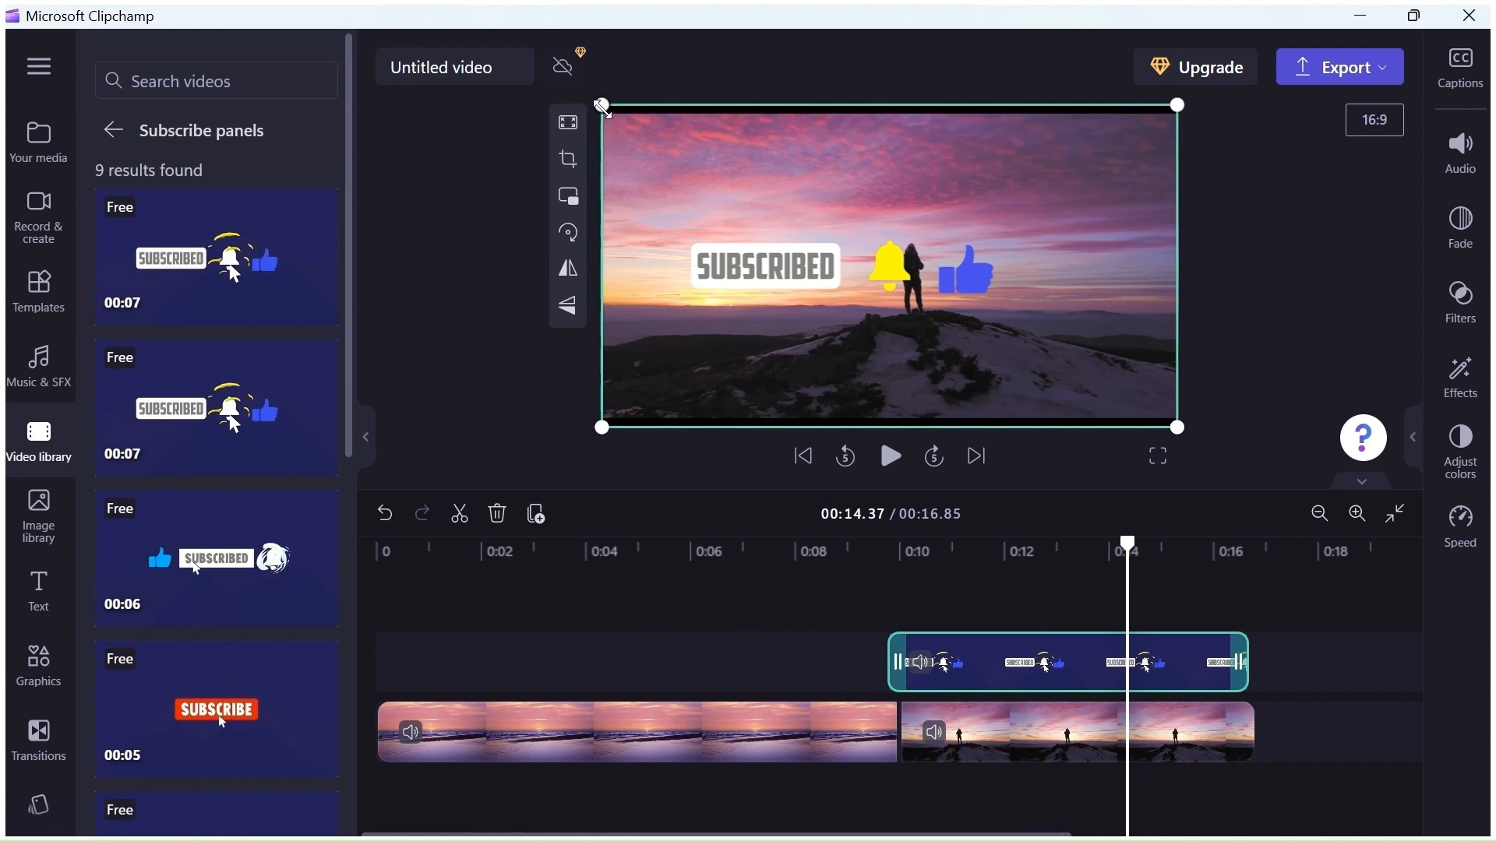
{"action": "left_click_drag", "start_coordinate": [602, 104], "coordinate": [938, 324]}
{"action": "left_click", "coordinate": [942, 325]}
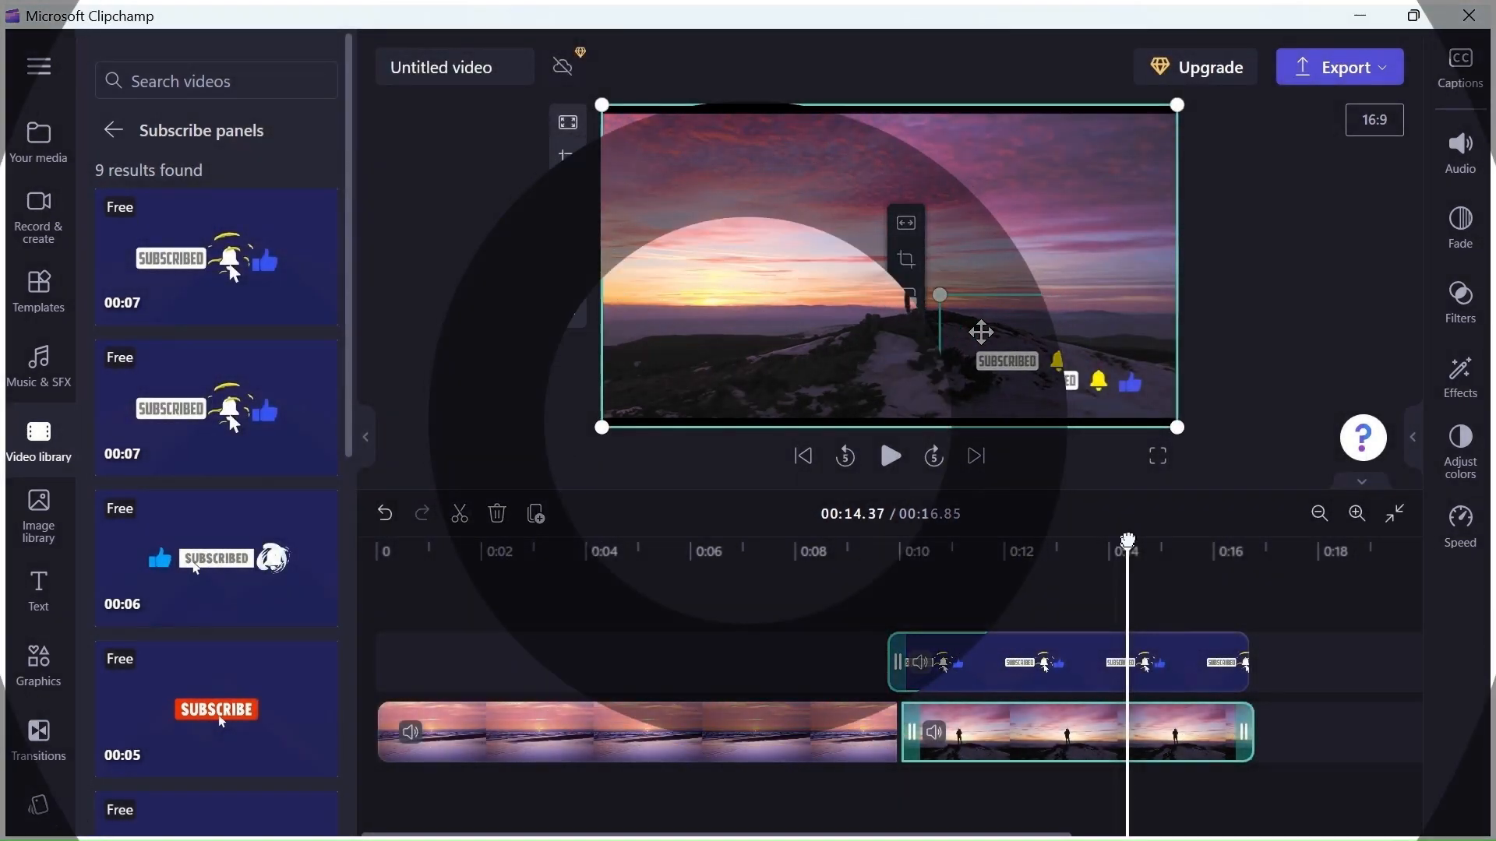
Play the video from the beginning to preview it
{"action": "left_click_drag", "start_coordinate": [1109, 553], "coordinate": [376, 553]}
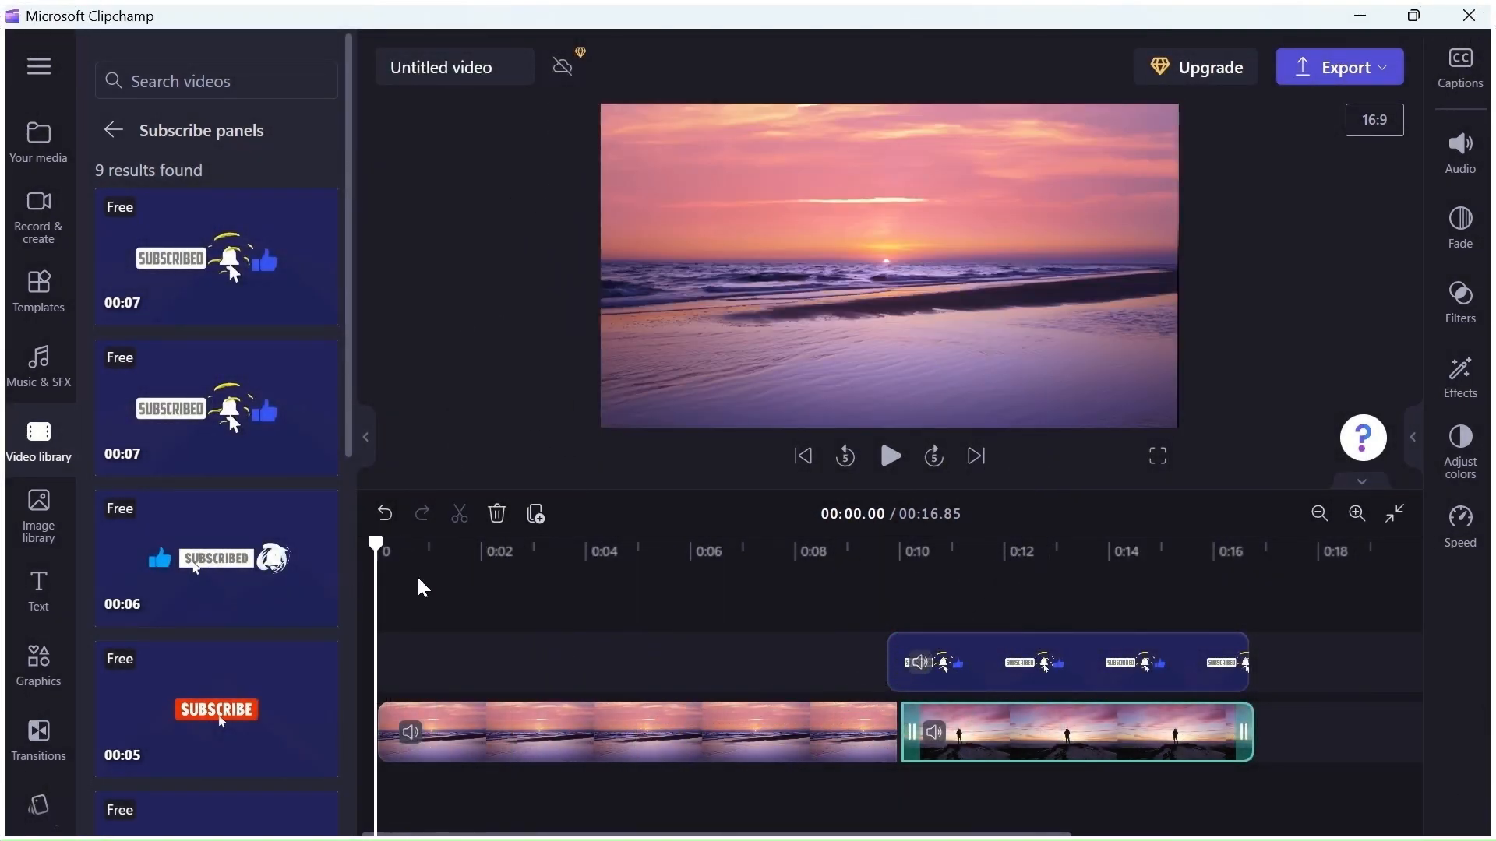
{"action": "left_click", "coordinate": [889, 456]}
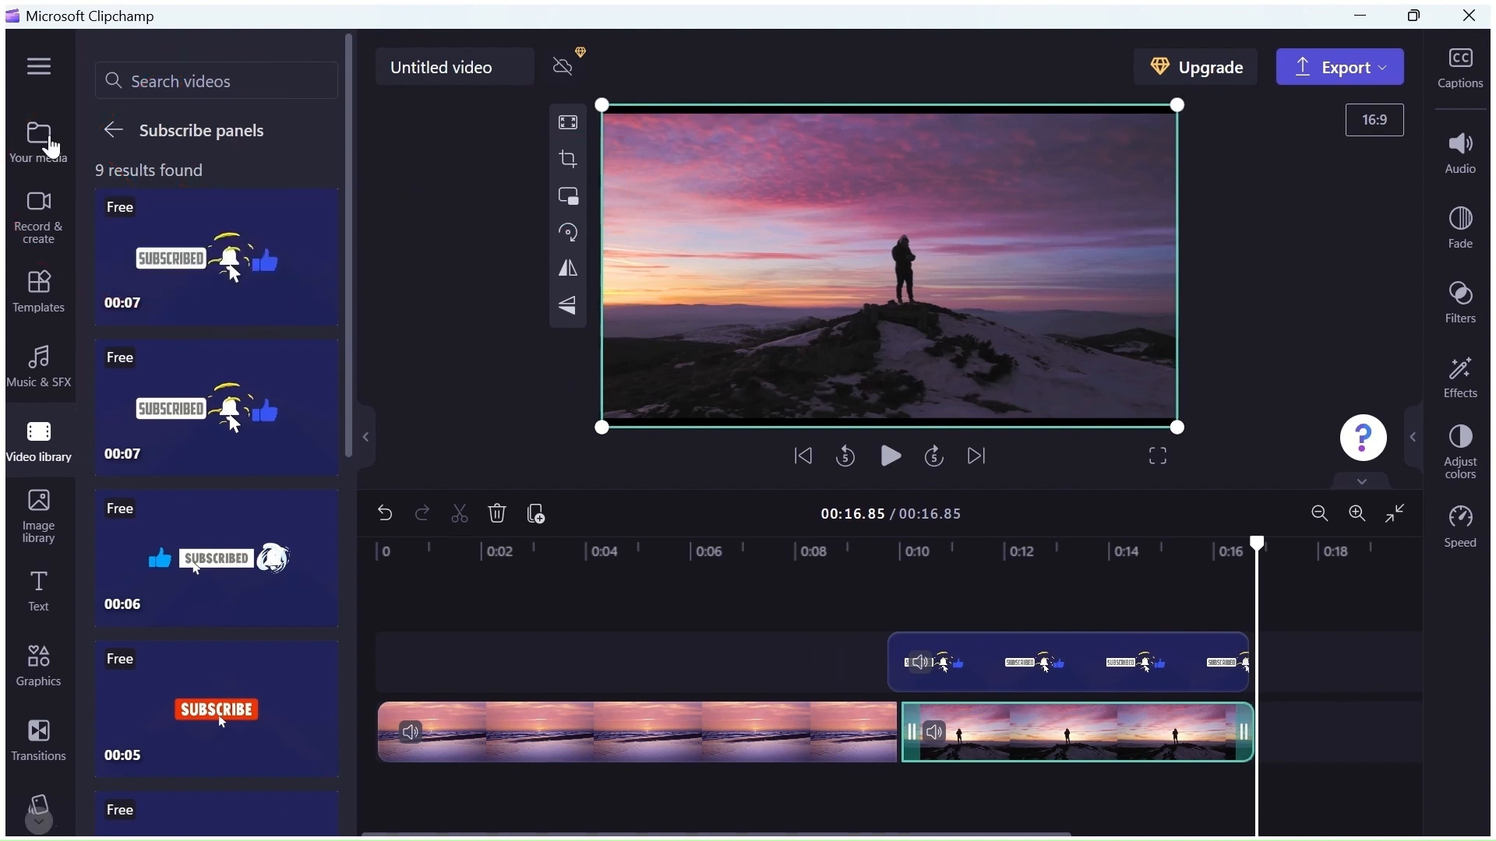
Open the project's media collection to review the added clips
{"action": "left_click", "coordinate": [49, 145]}
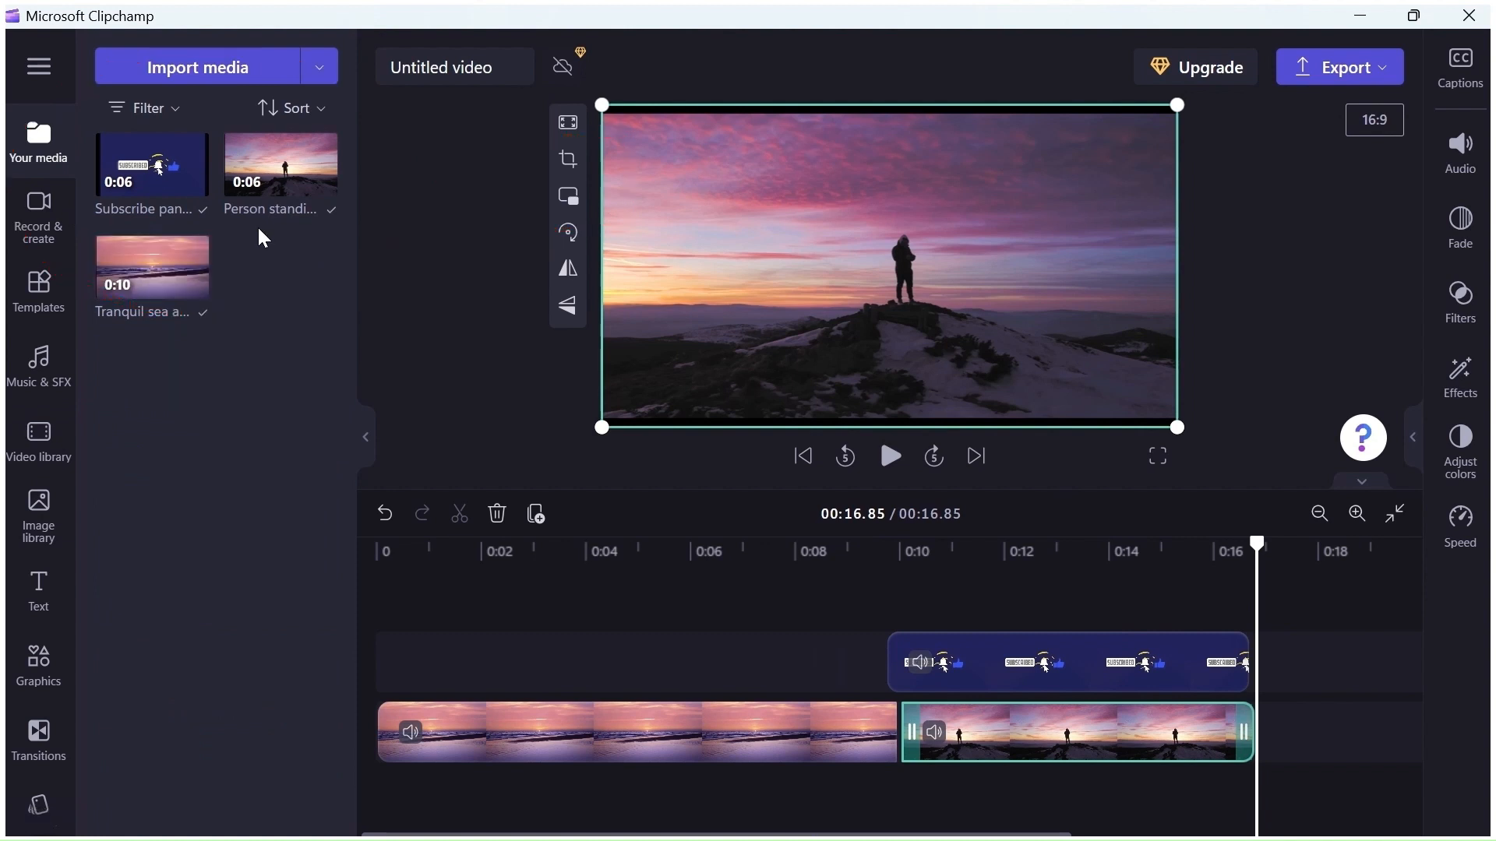
{"action": "mouse_move", "coordinate": [152, 178]}
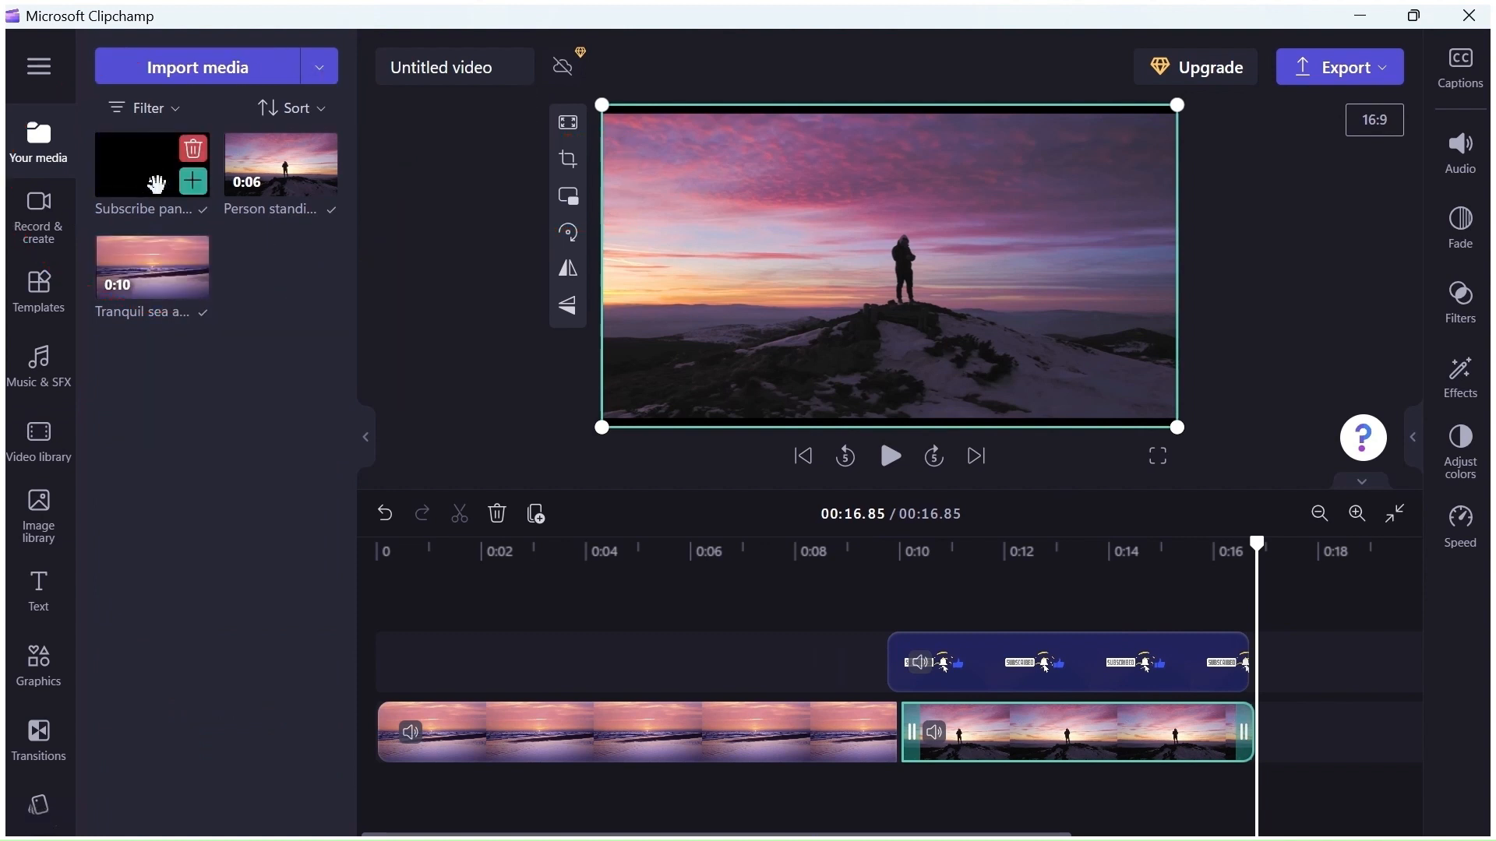
{"action": "mouse_move", "coordinate": [244, 178]}
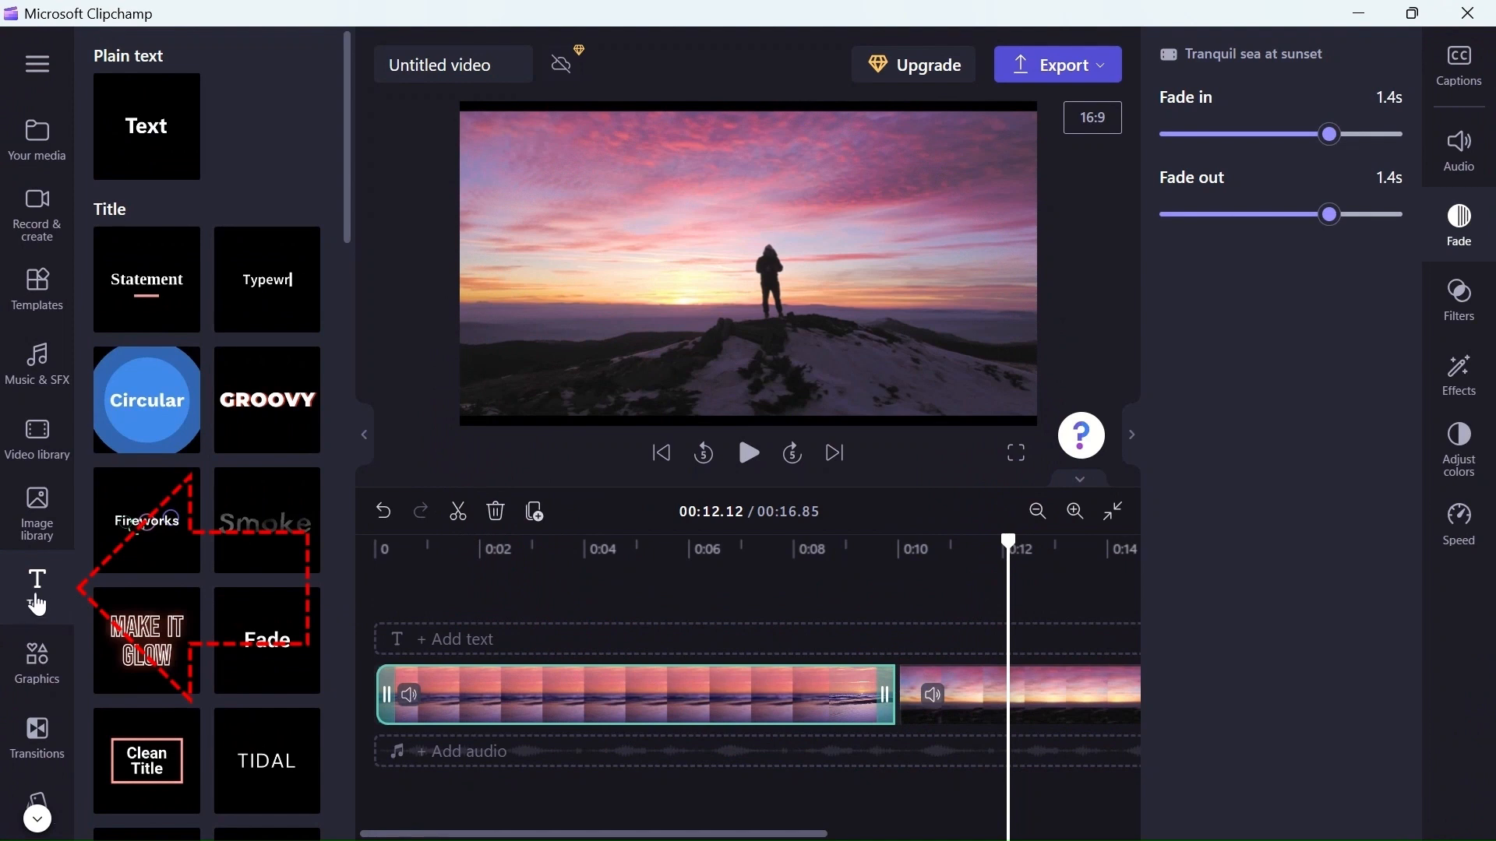
Open the text options and add a plain Text title to the timeline
{"action": "left_click", "coordinate": [38, 594]}
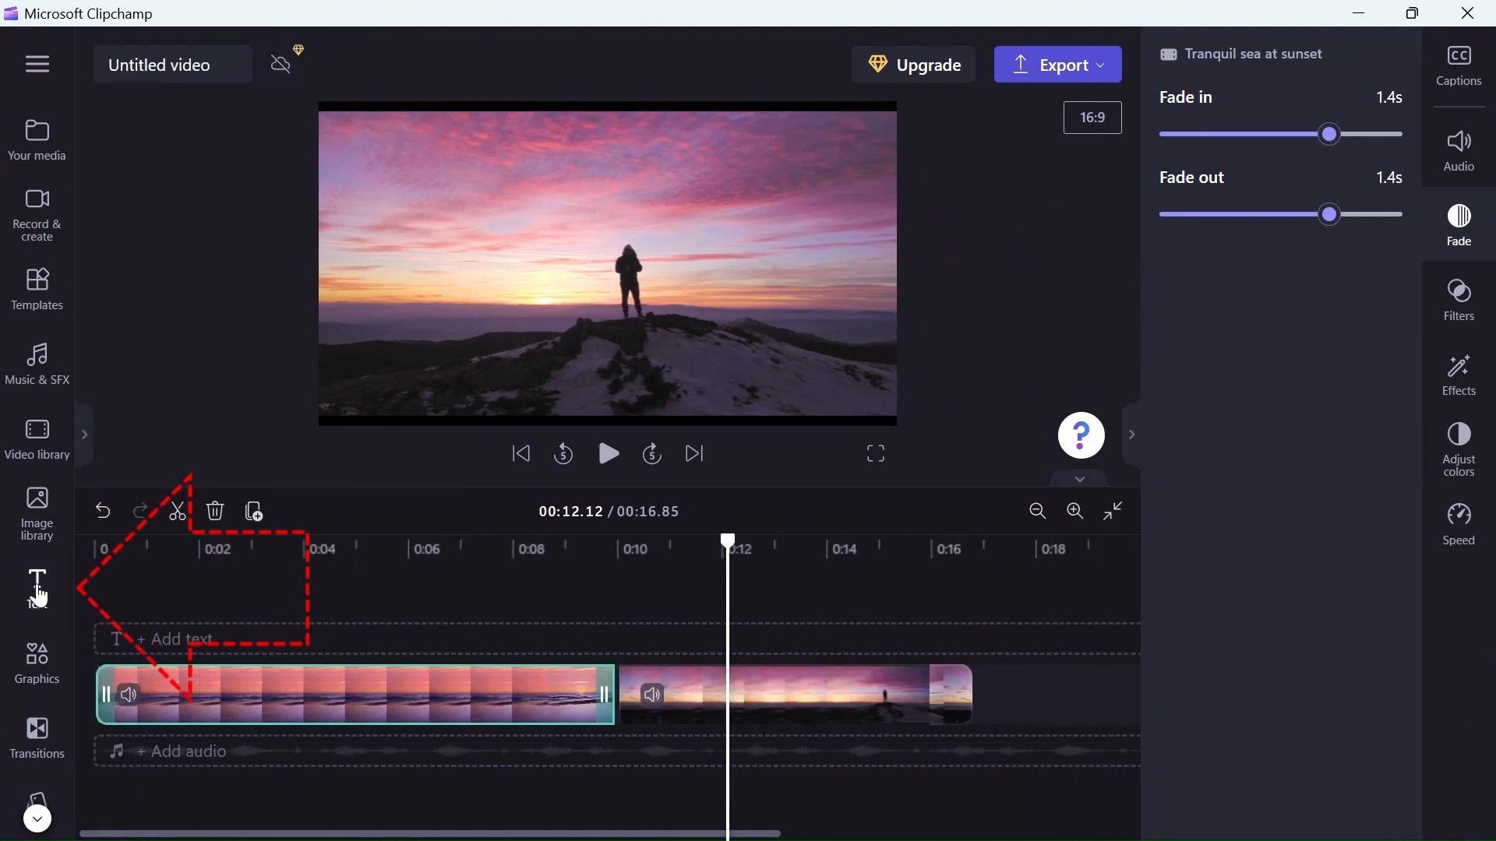
{"action": "left_click", "coordinate": [39, 594]}
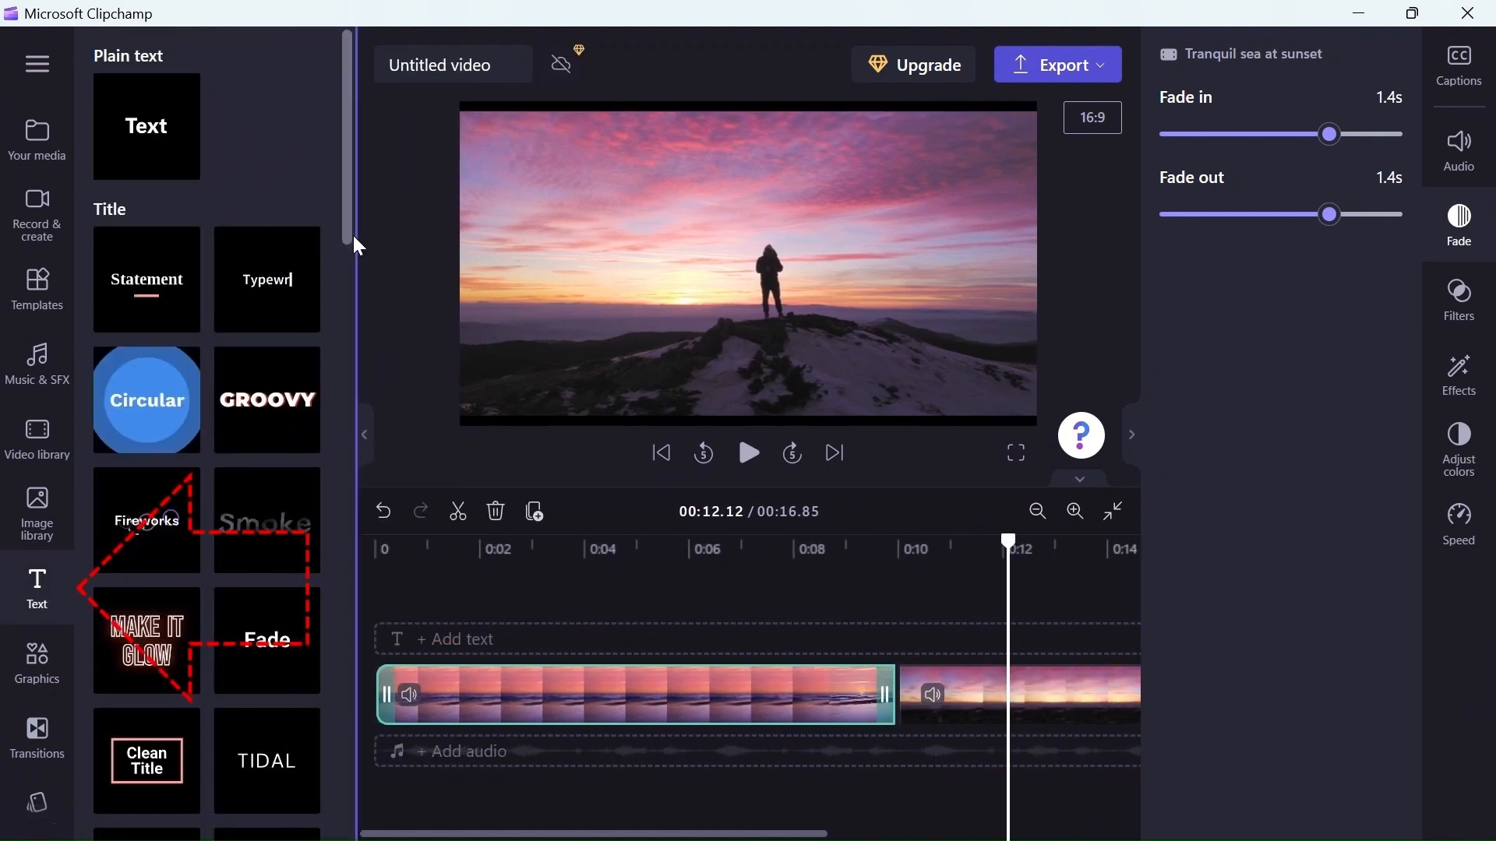
{"action": "left_click_drag", "start_coordinate": [351, 223], "coordinate": [353, 190]}
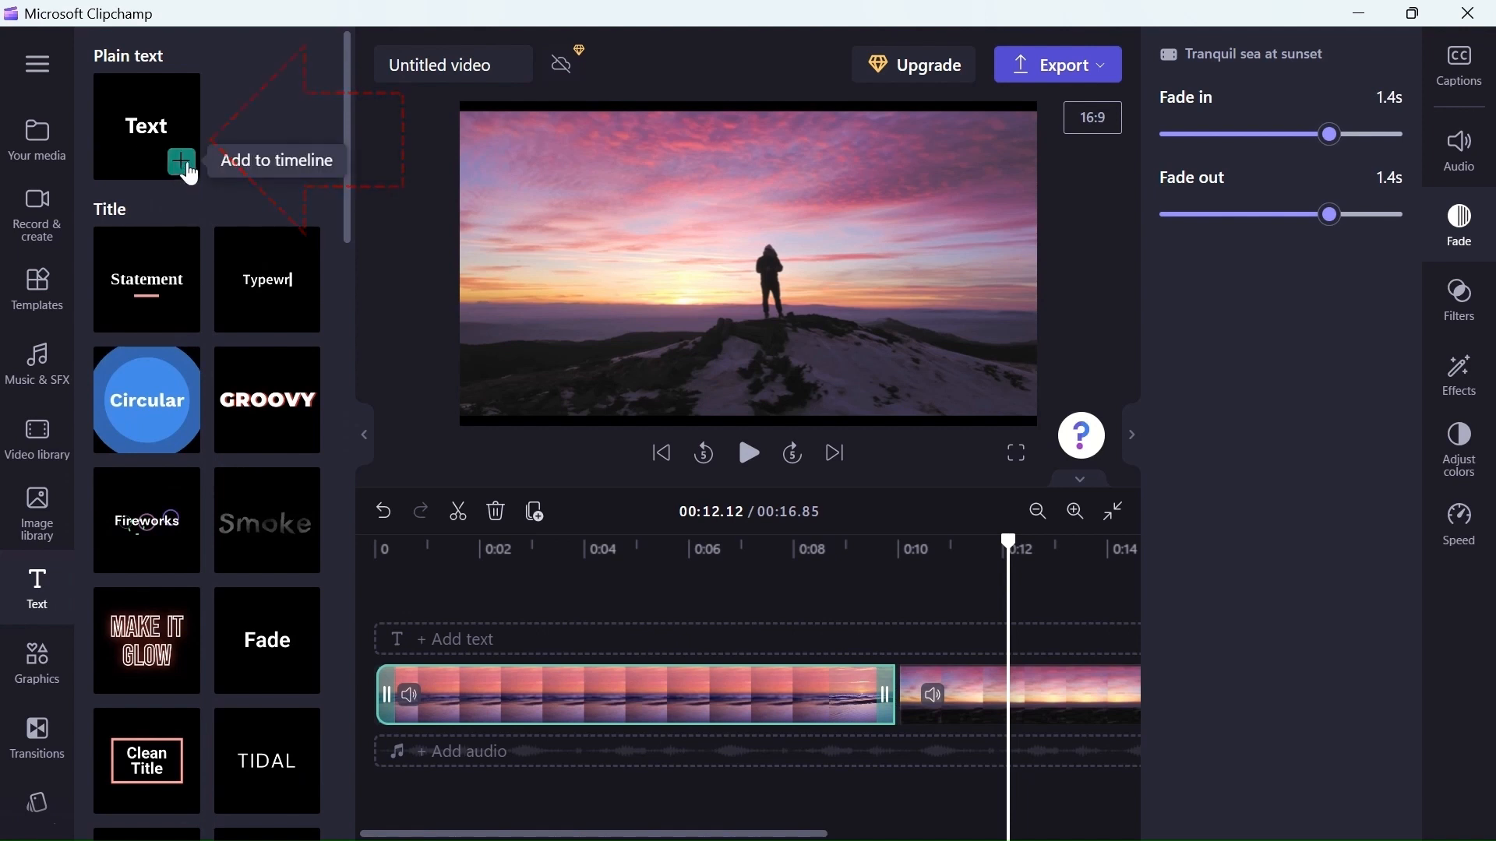
{"action": "left_click", "coordinate": [181, 163]}
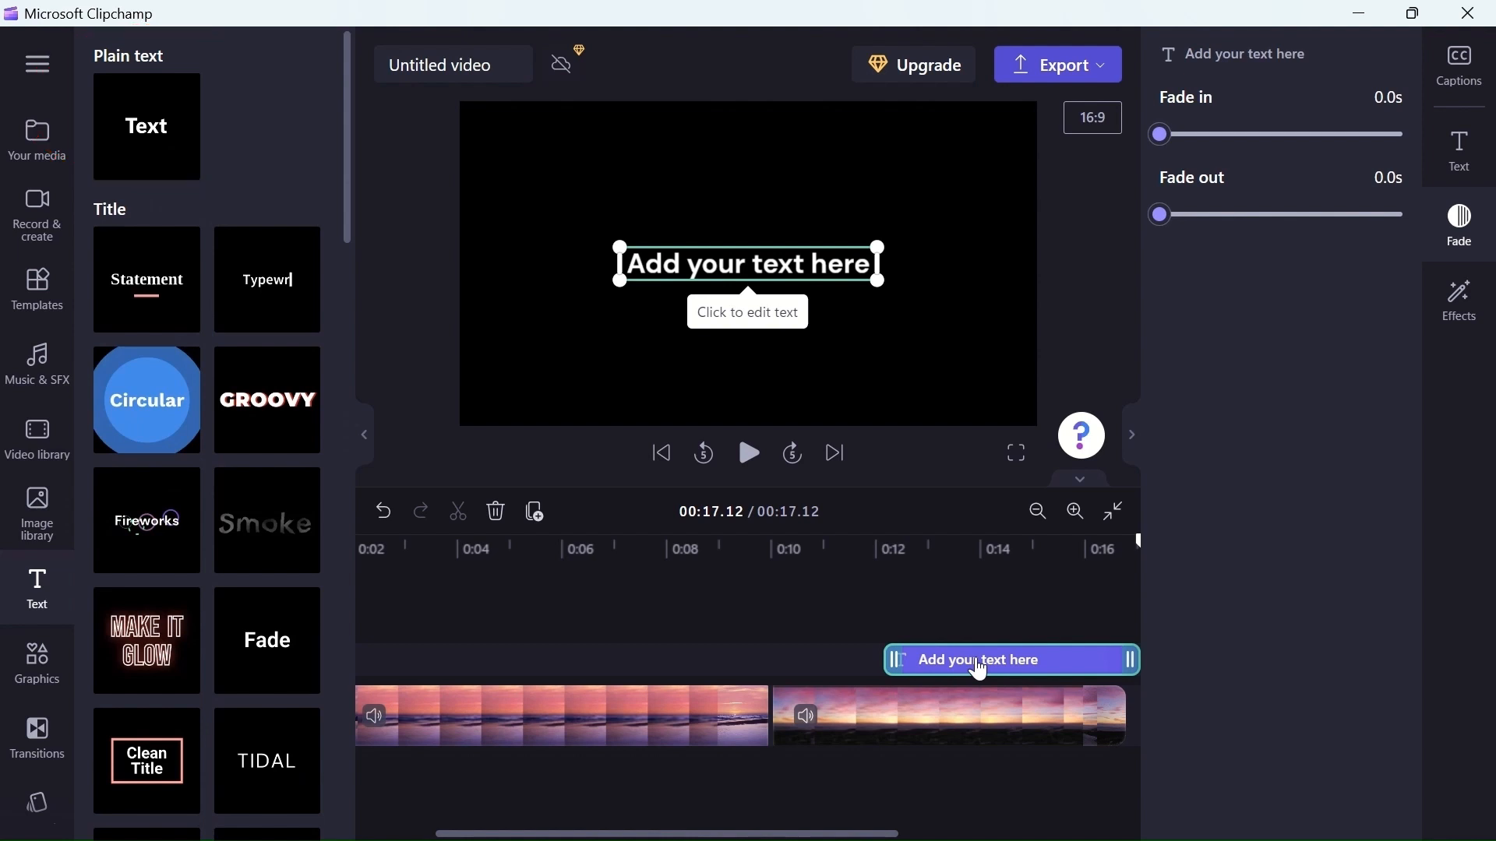
Move the text clip to the start of the timeline above the sunset sea clip
{"action": "left_click_drag", "start_coordinate": [985, 669], "coordinate": [437, 667]}
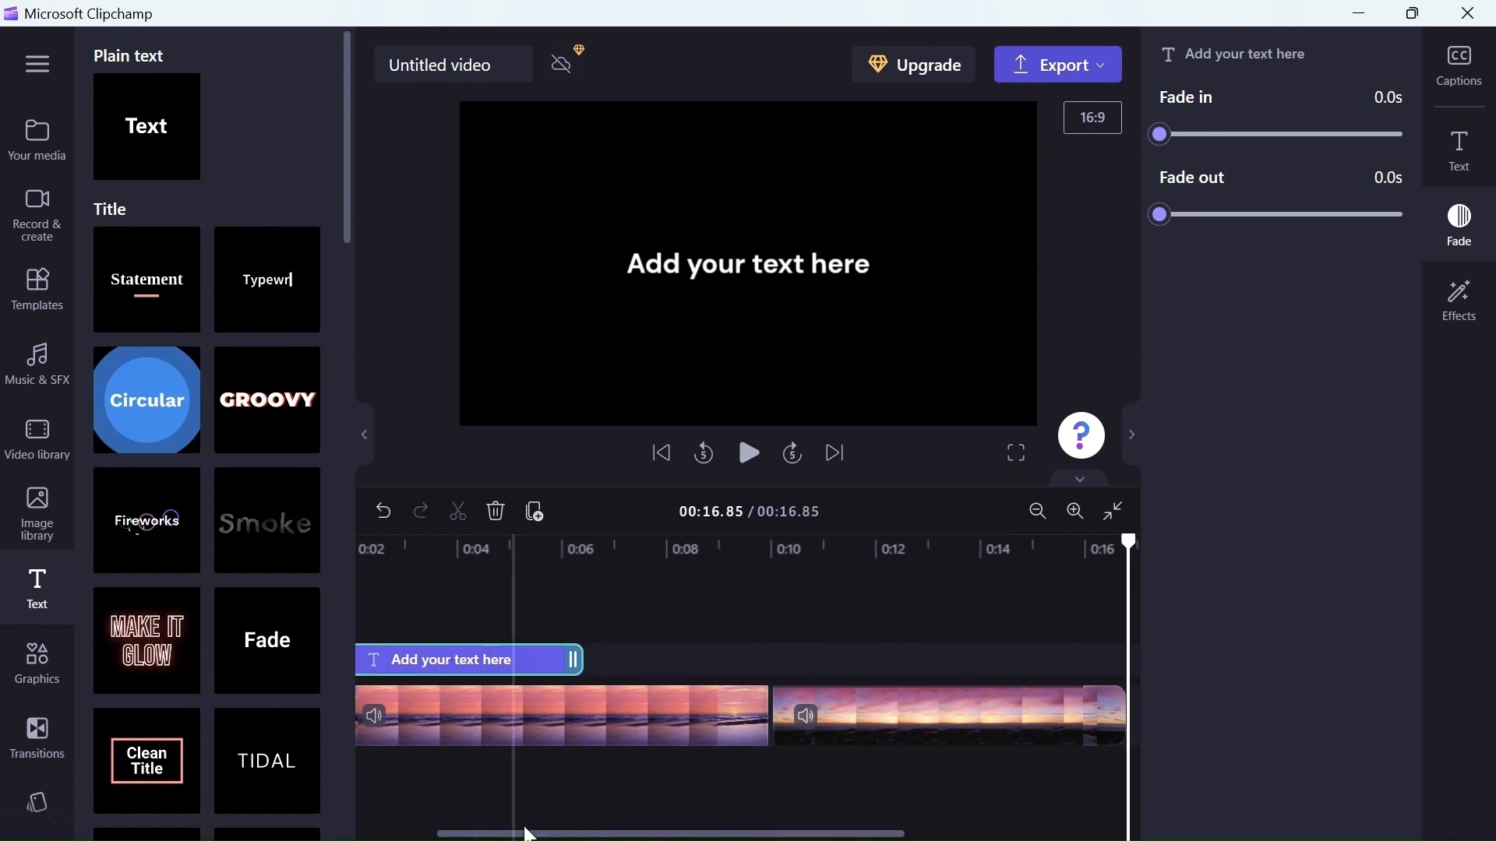
{"action": "left_click_drag", "start_coordinate": [529, 836], "coordinate": [404, 831]}
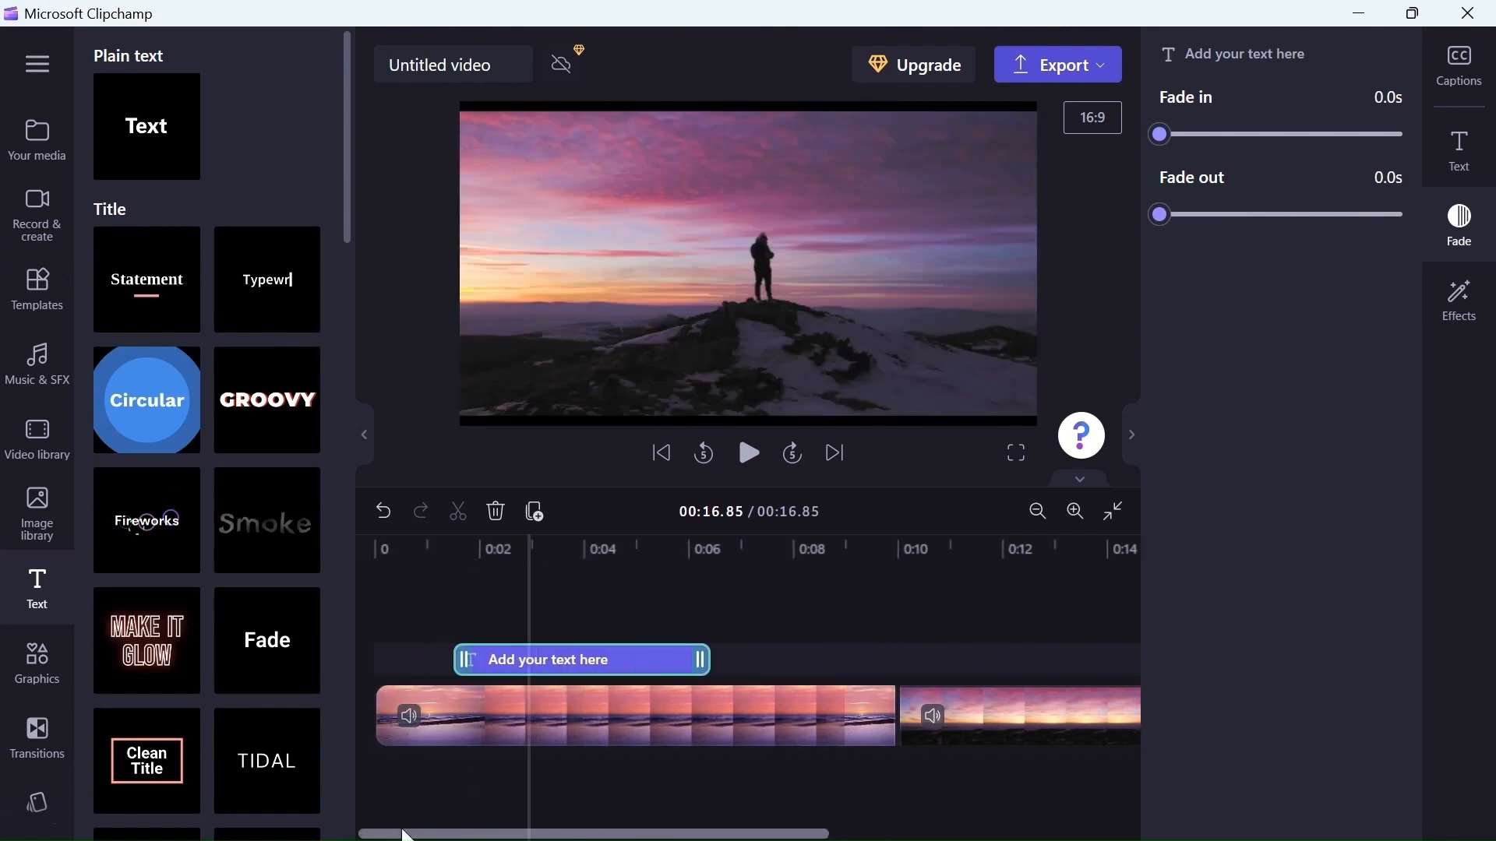
{"action": "left_click_drag", "start_coordinate": [514, 664], "coordinate": [437, 668]}
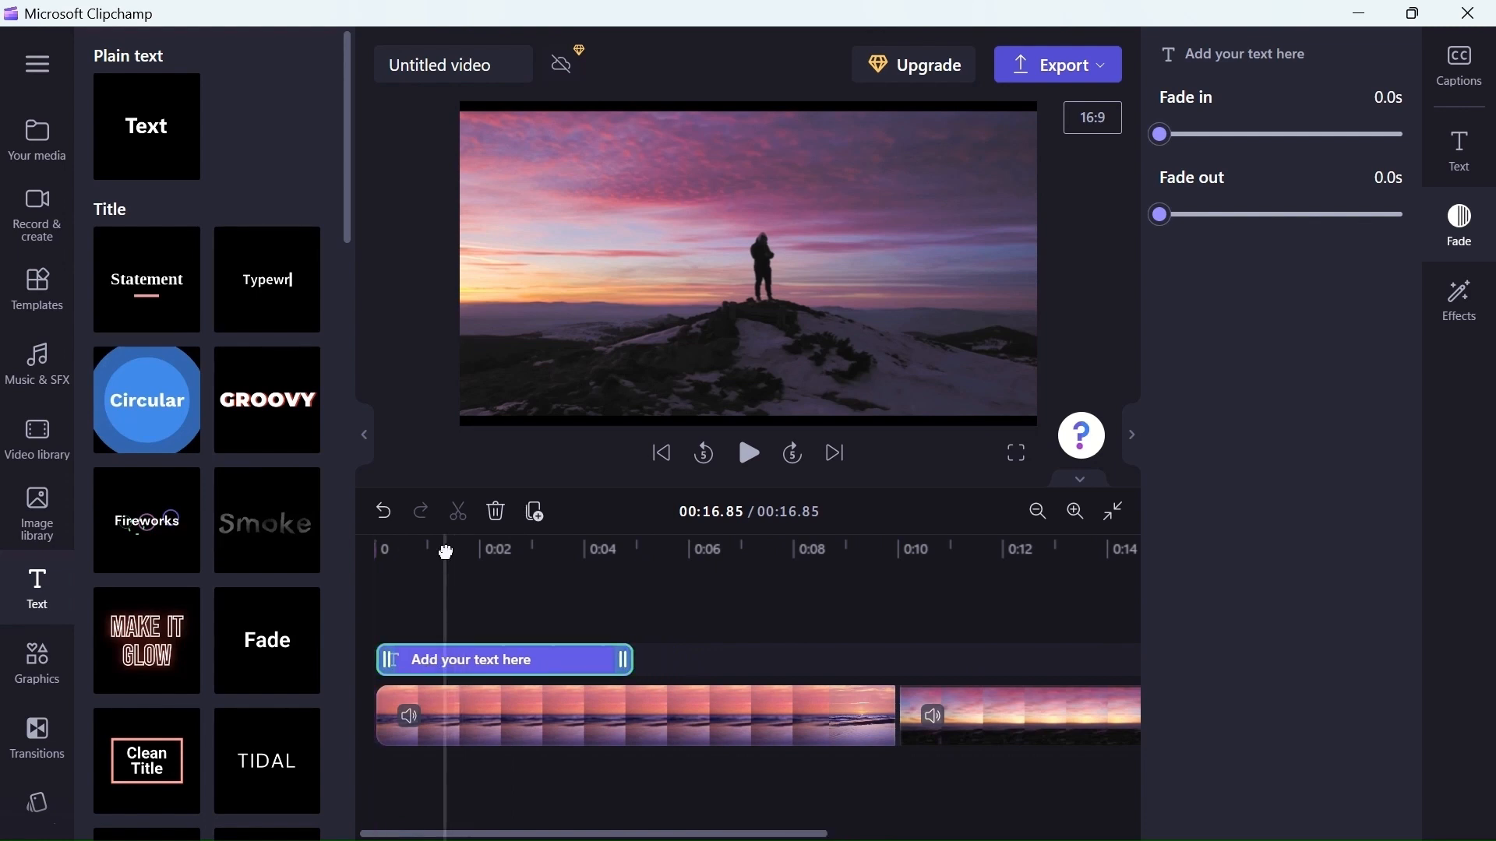
Edit the title to read "Welcome everyone. Please be sure to subscribe"
{"action": "left_click", "coordinate": [452, 547]}
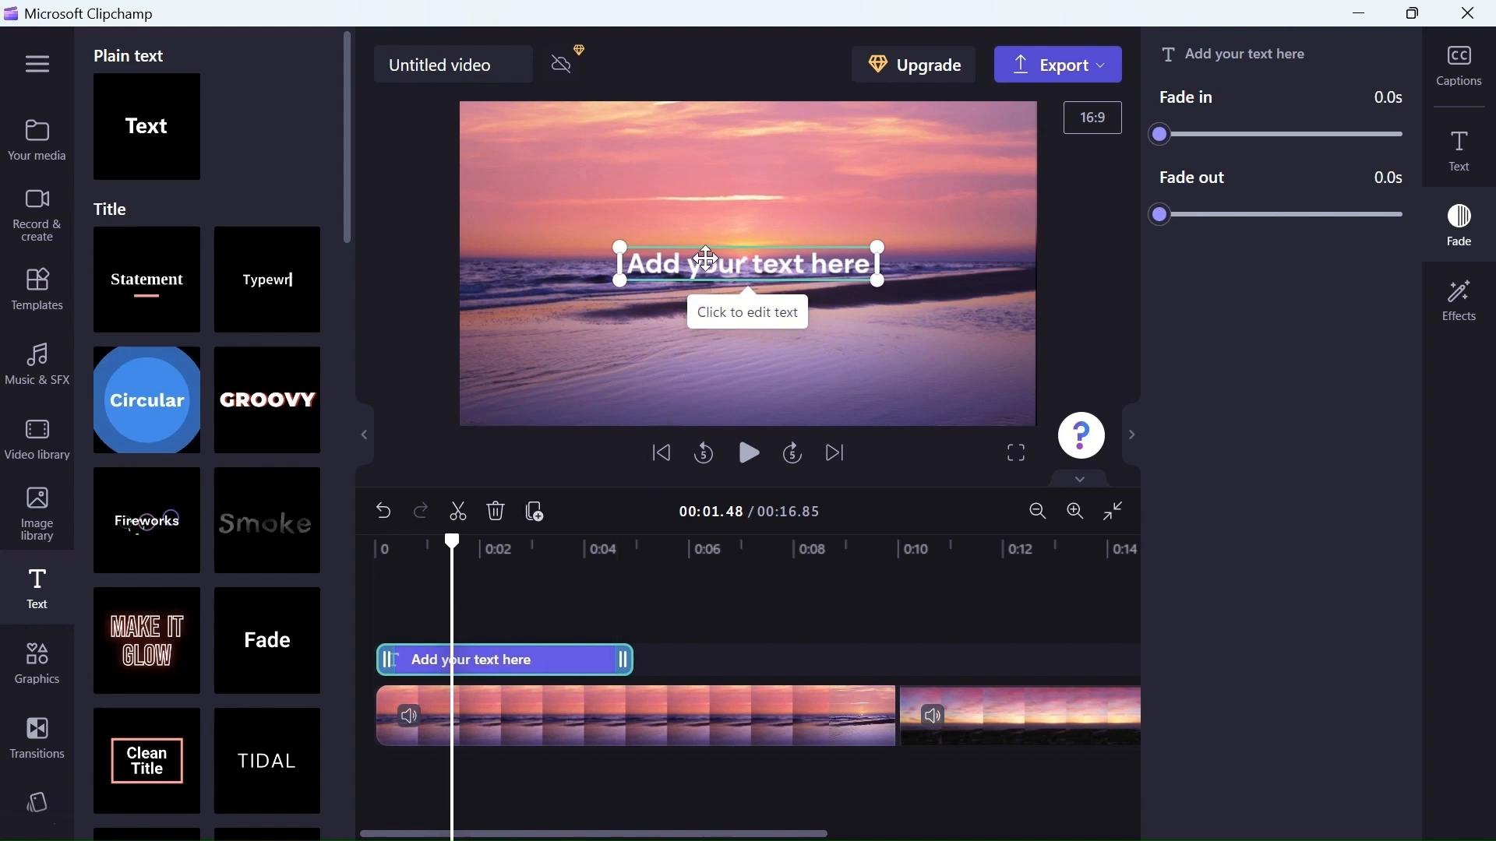
{"action": "left_click_drag", "start_coordinate": [706, 262], "coordinate": [706, 263]}
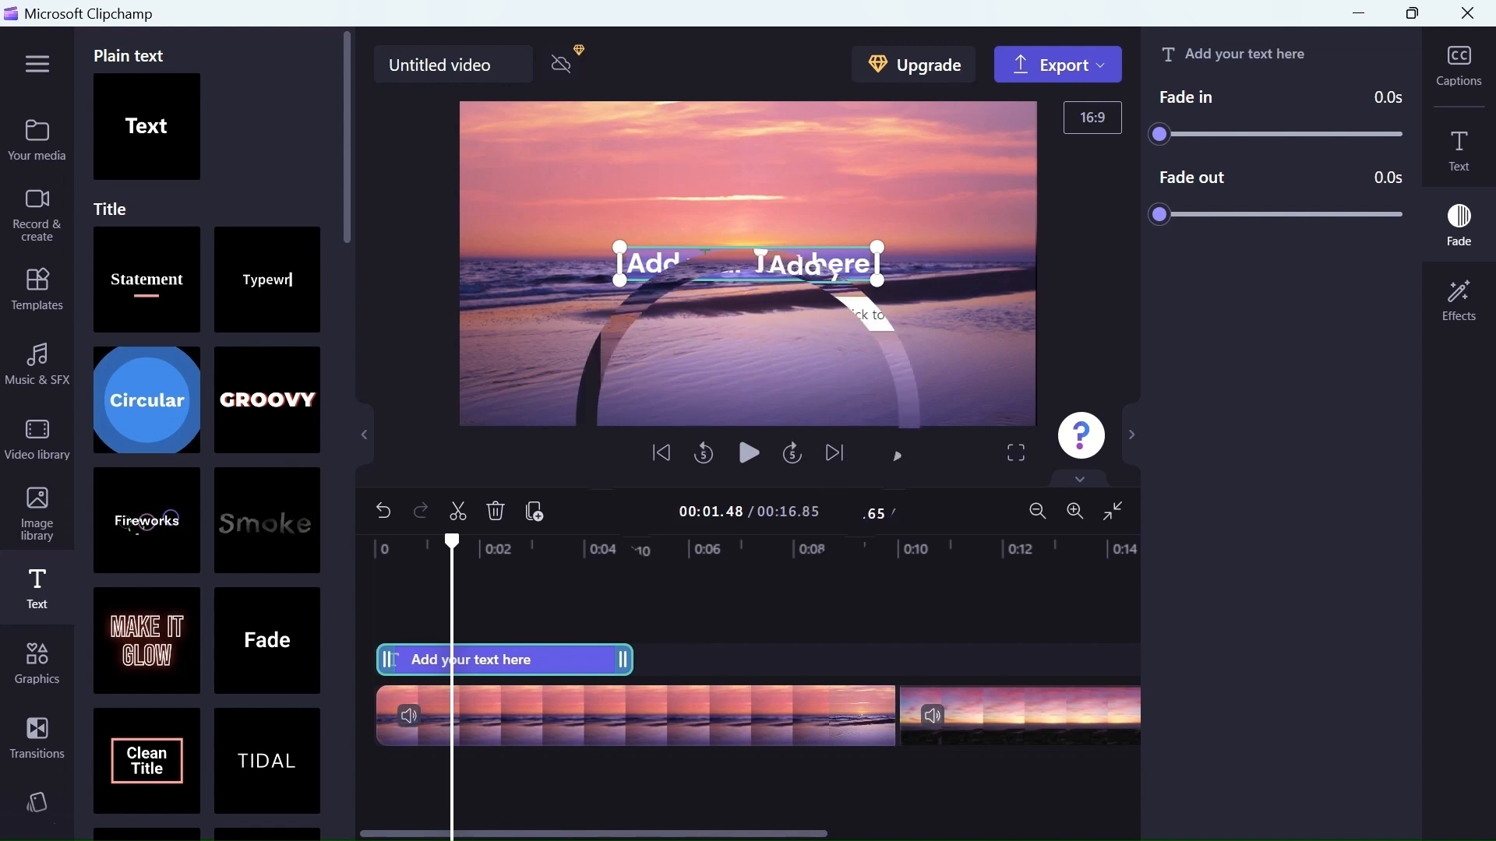
{"action": "type", "text": "We"}
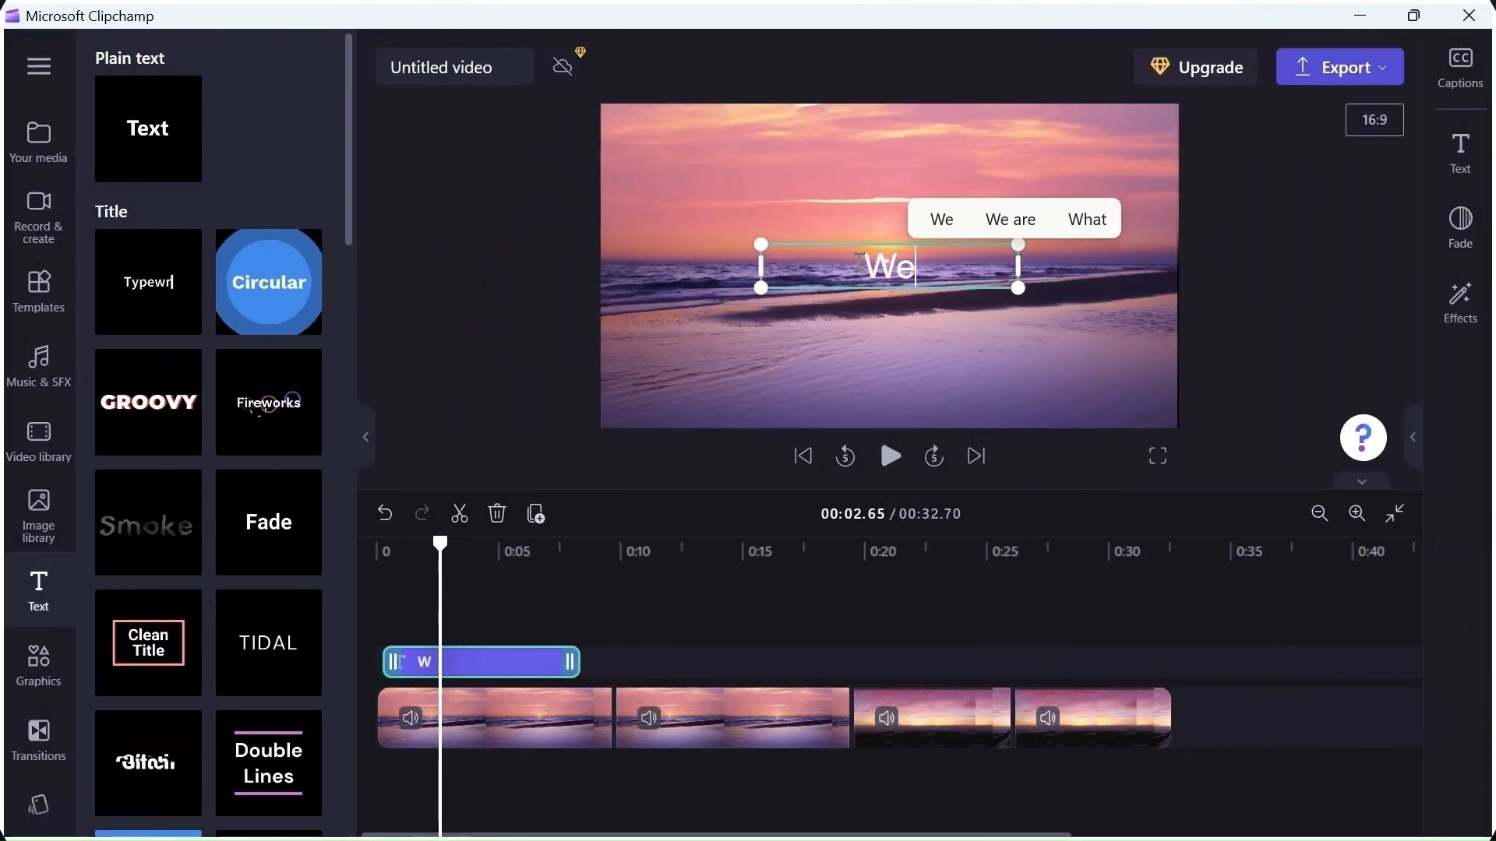
{"action": "type", "text": "lcome everyone. Please"}
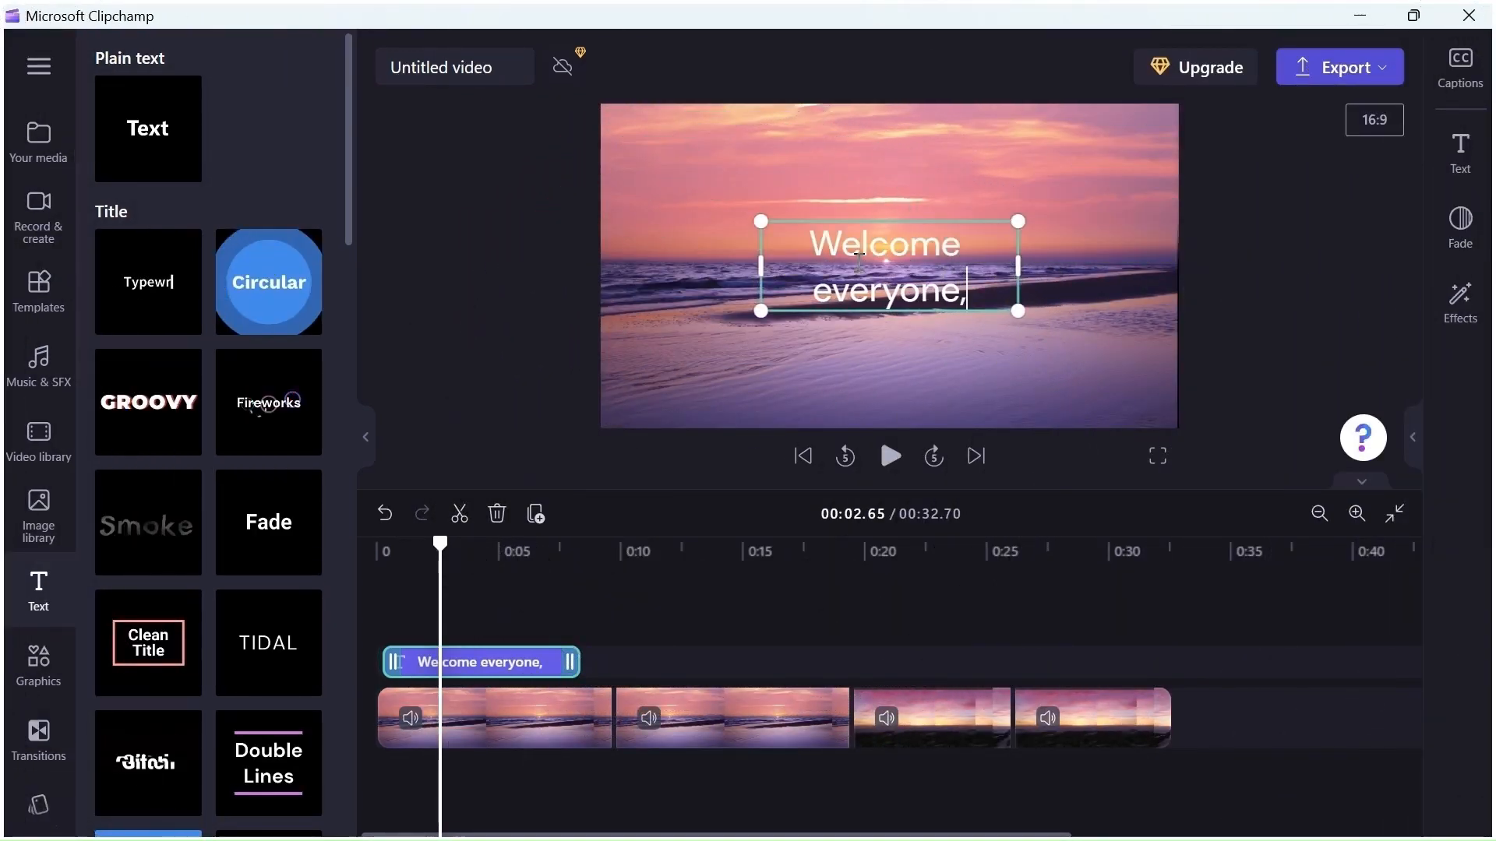
{"action": "type", "text": " be s"}
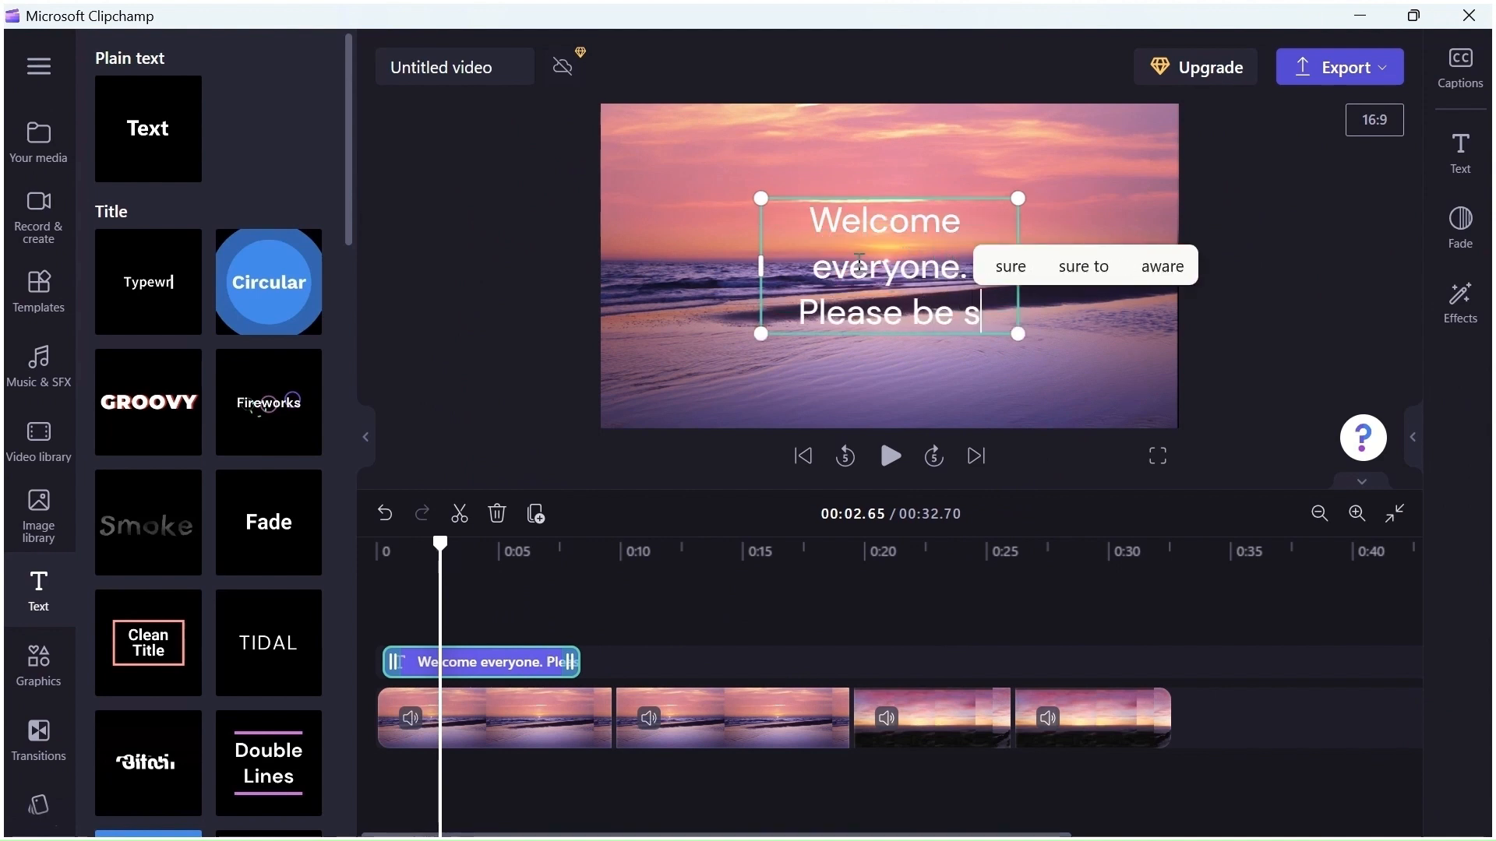
{"action": "type", "text": "ure to subscribe to m"}
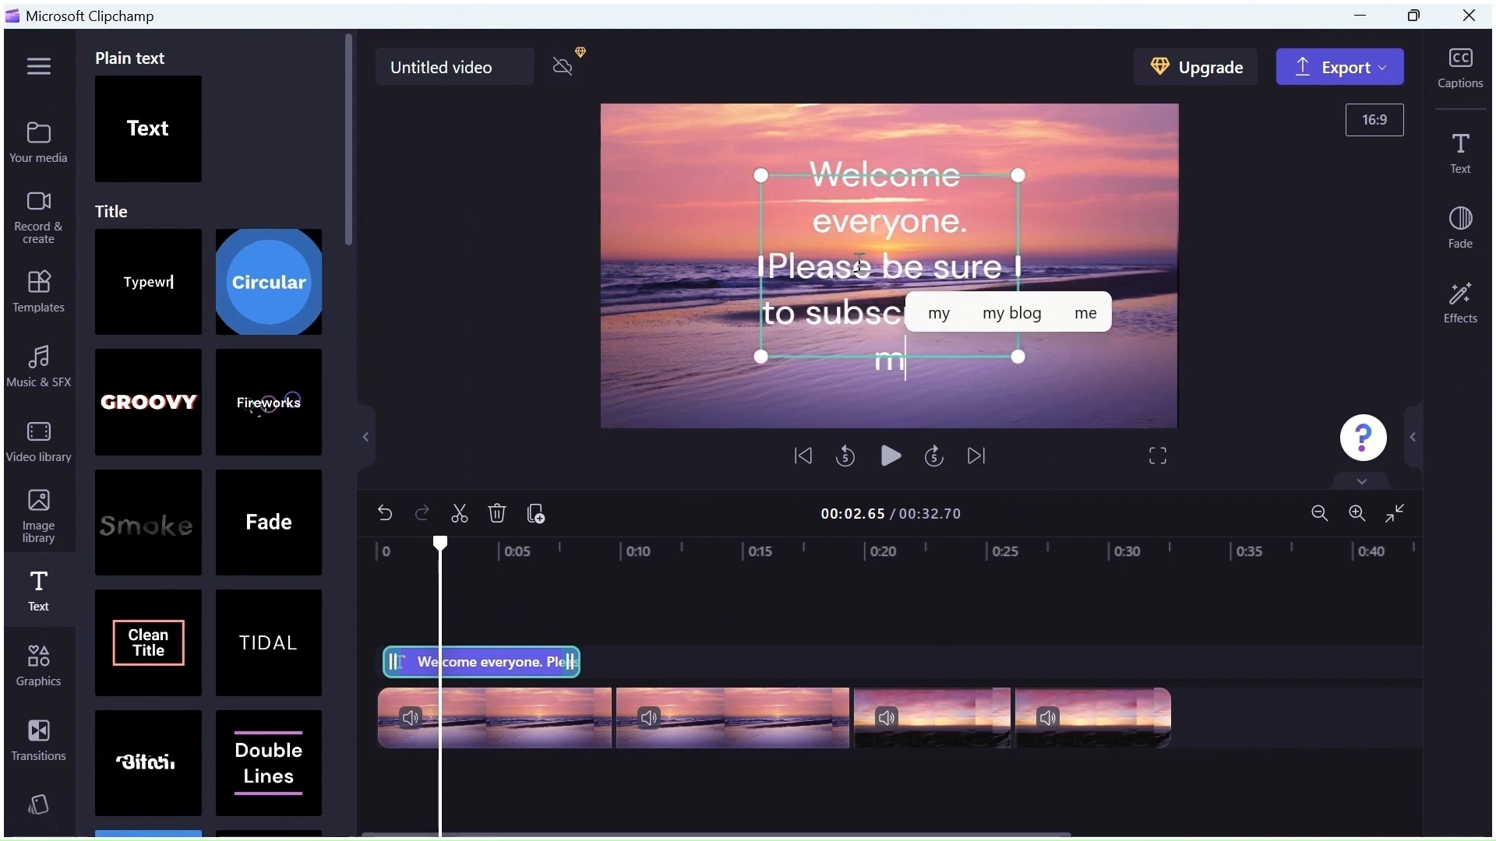
{"action": "type", "text": "y channel."}
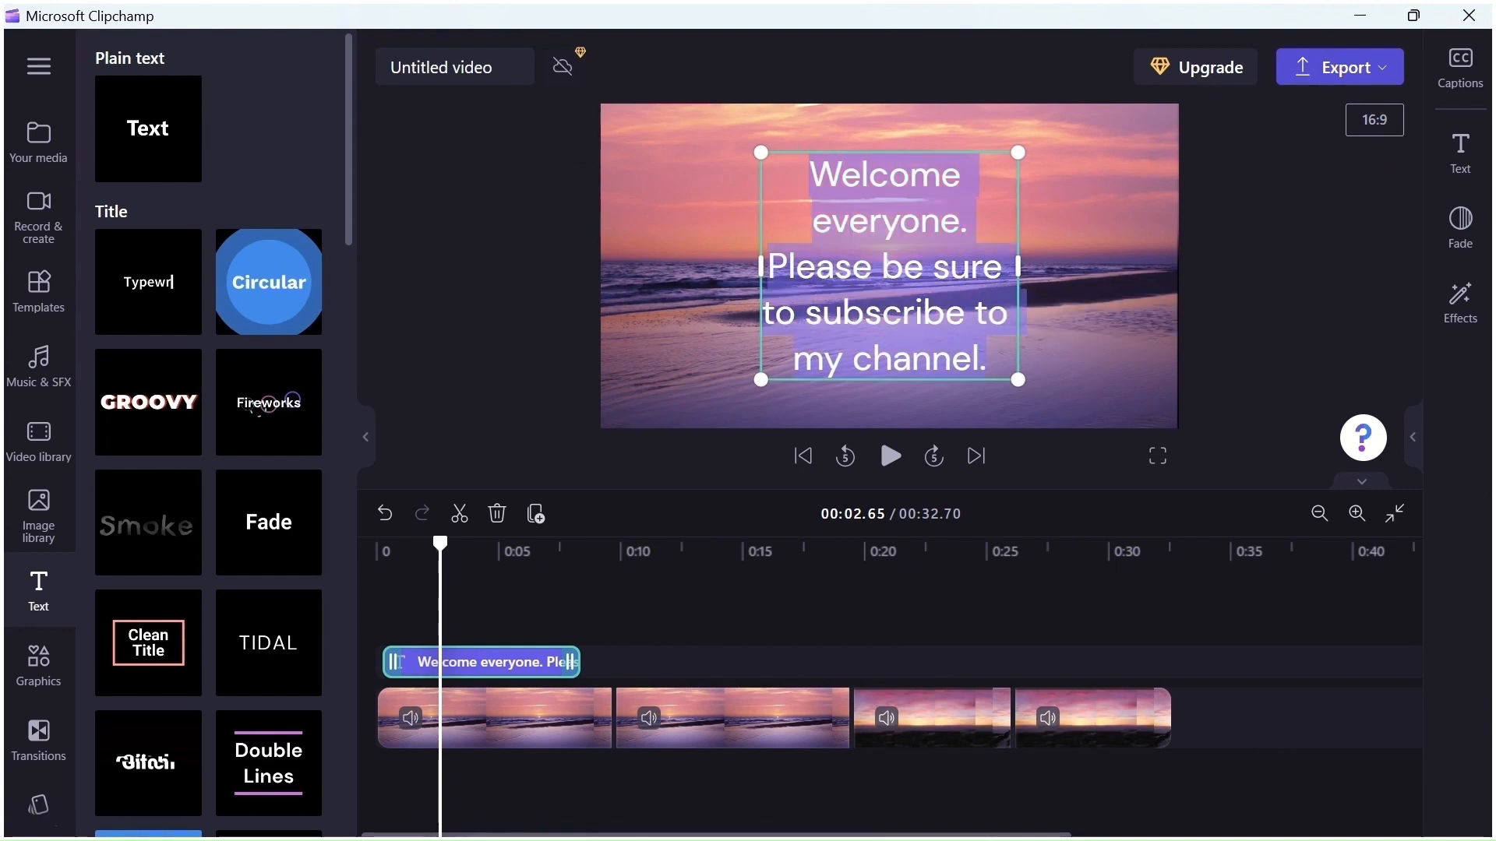
Open the text settings and change the title's font to Anton
{"action": "left_click", "coordinate": [1460, 149]}
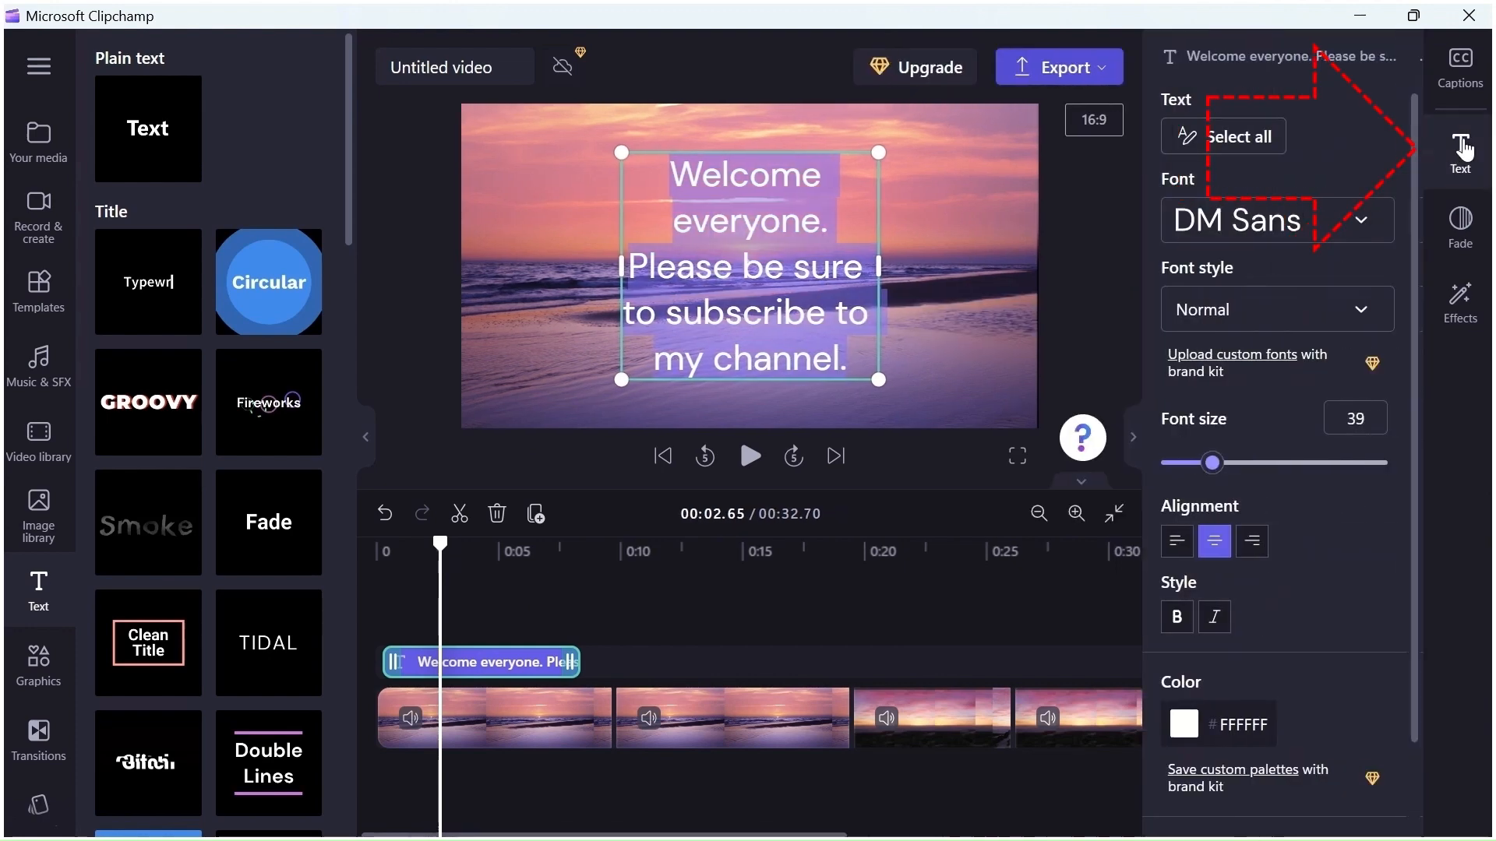
{"action": "left_click", "coordinate": [1278, 221]}
{"action": "left_click_drag", "start_coordinate": [1390, 460], "coordinate": [1341, 320]}
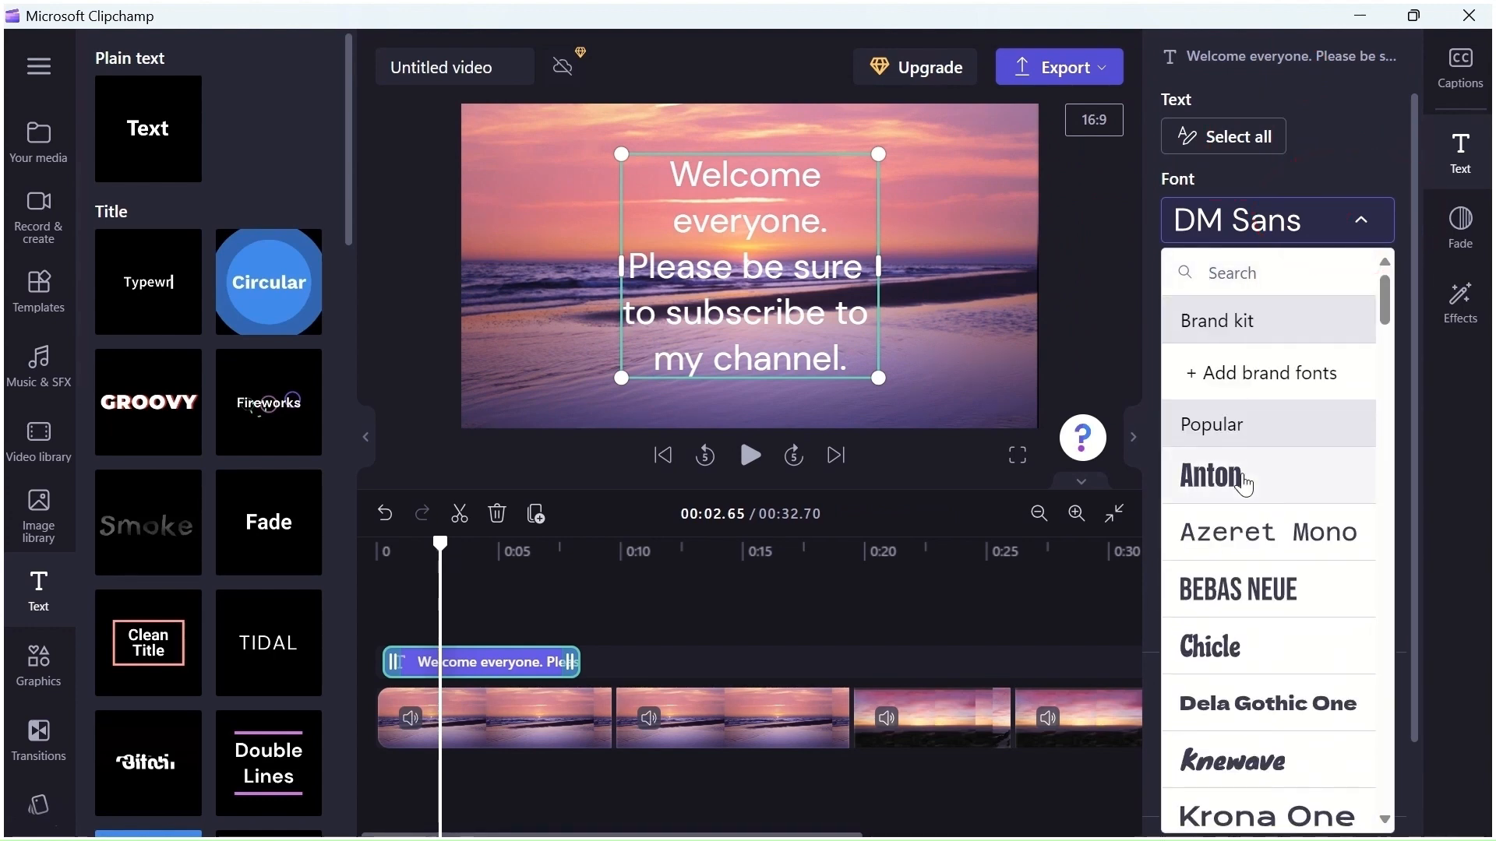
{"action": "left_click", "coordinate": [1213, 478]}
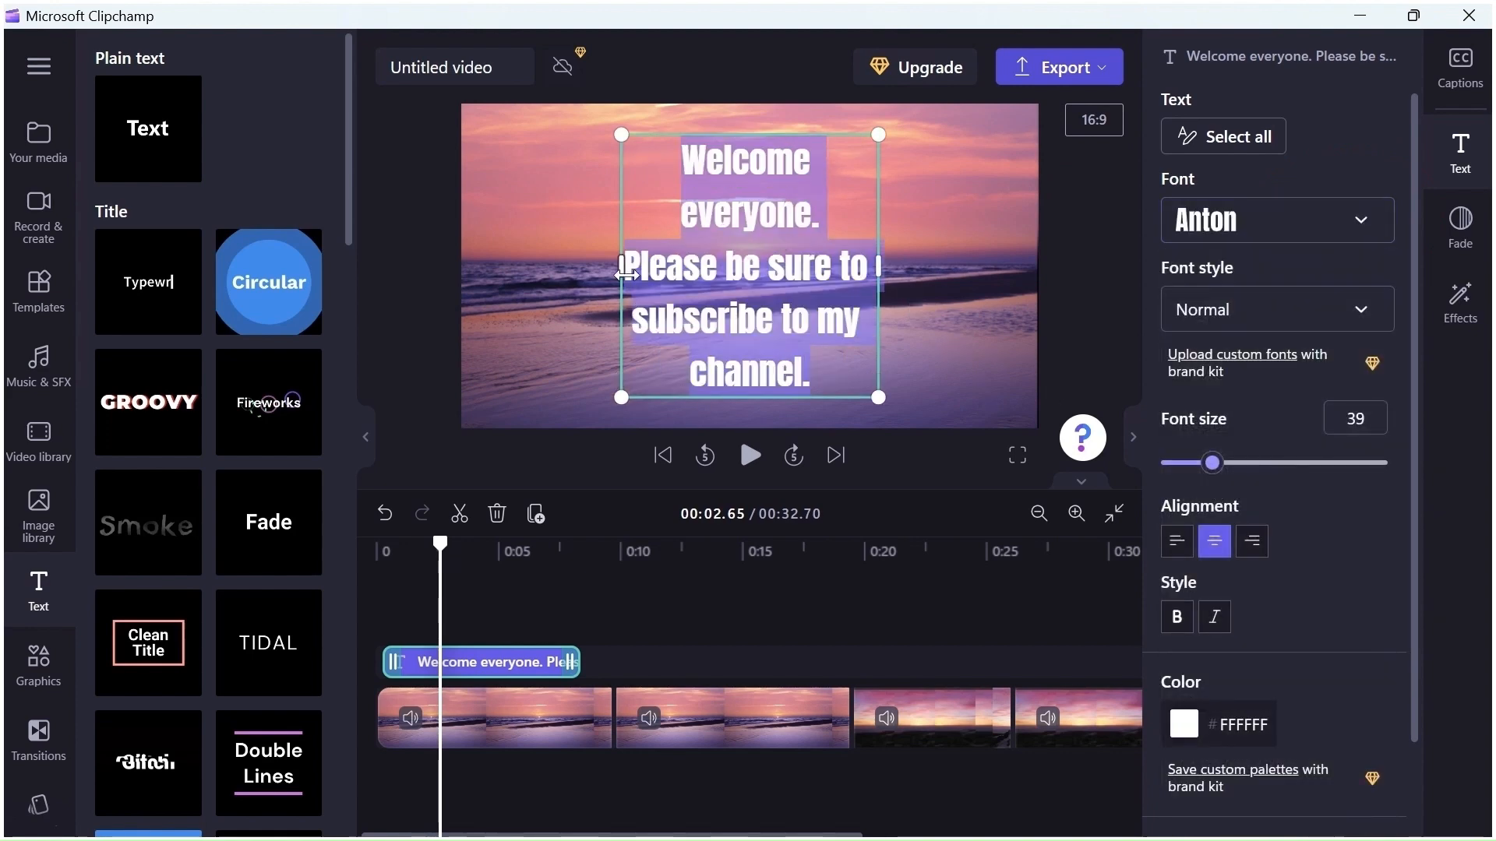
Widen the title's text box by stretching both sides outward
{"action": "left_click_drag", "start_coordinate": [629, 272], "coordinate": [518, 268]}
{"action": "left_click_drag", "start_coordinate": [878, 267], "coordinate": [929, 278]}
{"action": "left_click", "coordinate": [877, 302]}
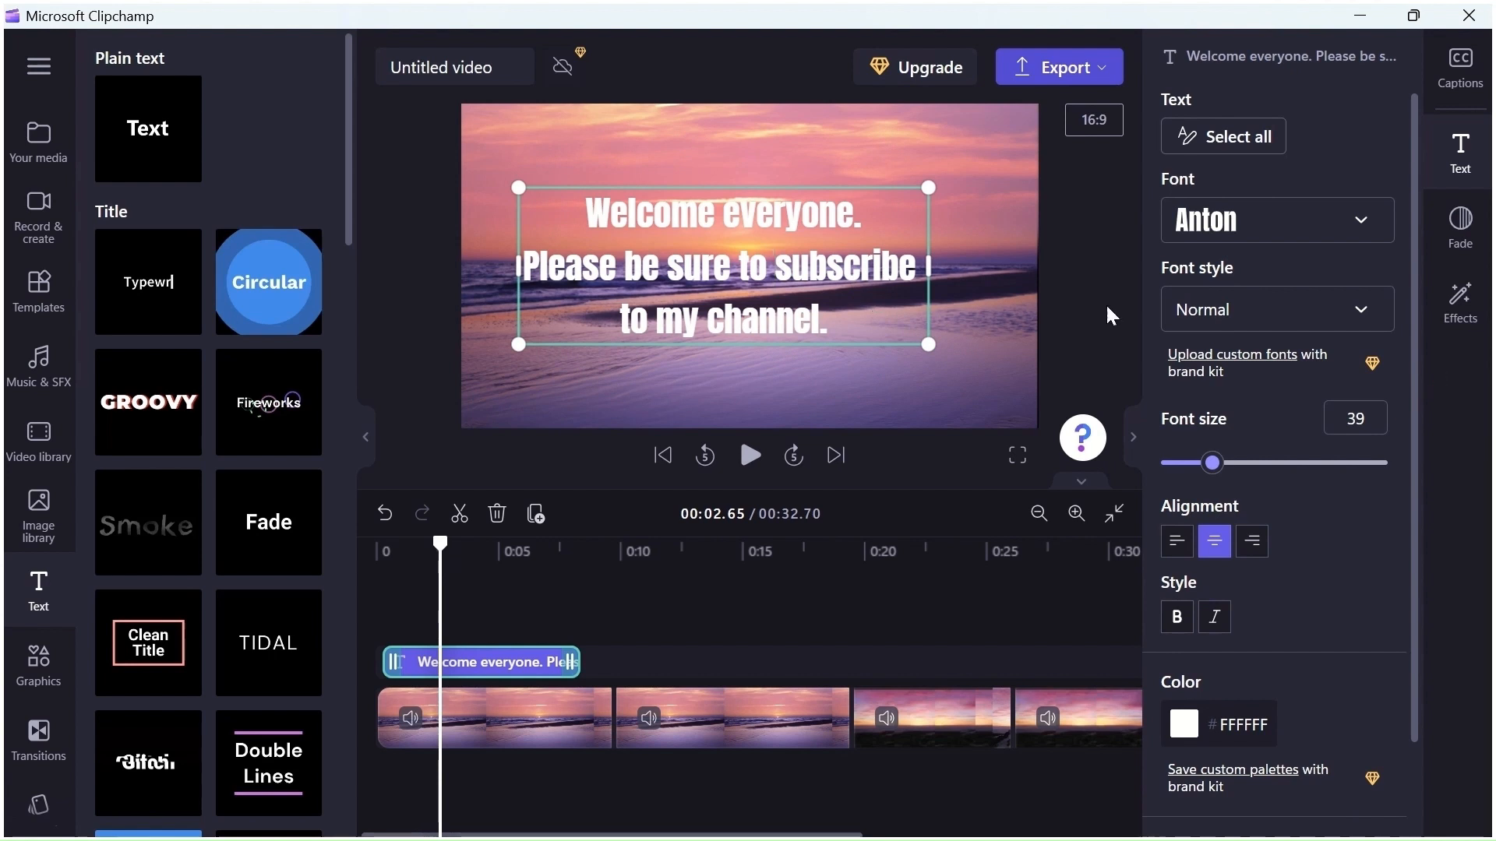
Select the title text and set its font size to 26
{"action": "left_click_drag", "start_coordinate": [1329, 419], "coordinate": [1369, 419]}
{"action": "left_click", "coordinate": [1370, 419]}
{"action": "left_click", "coordinate": [861, 340]}
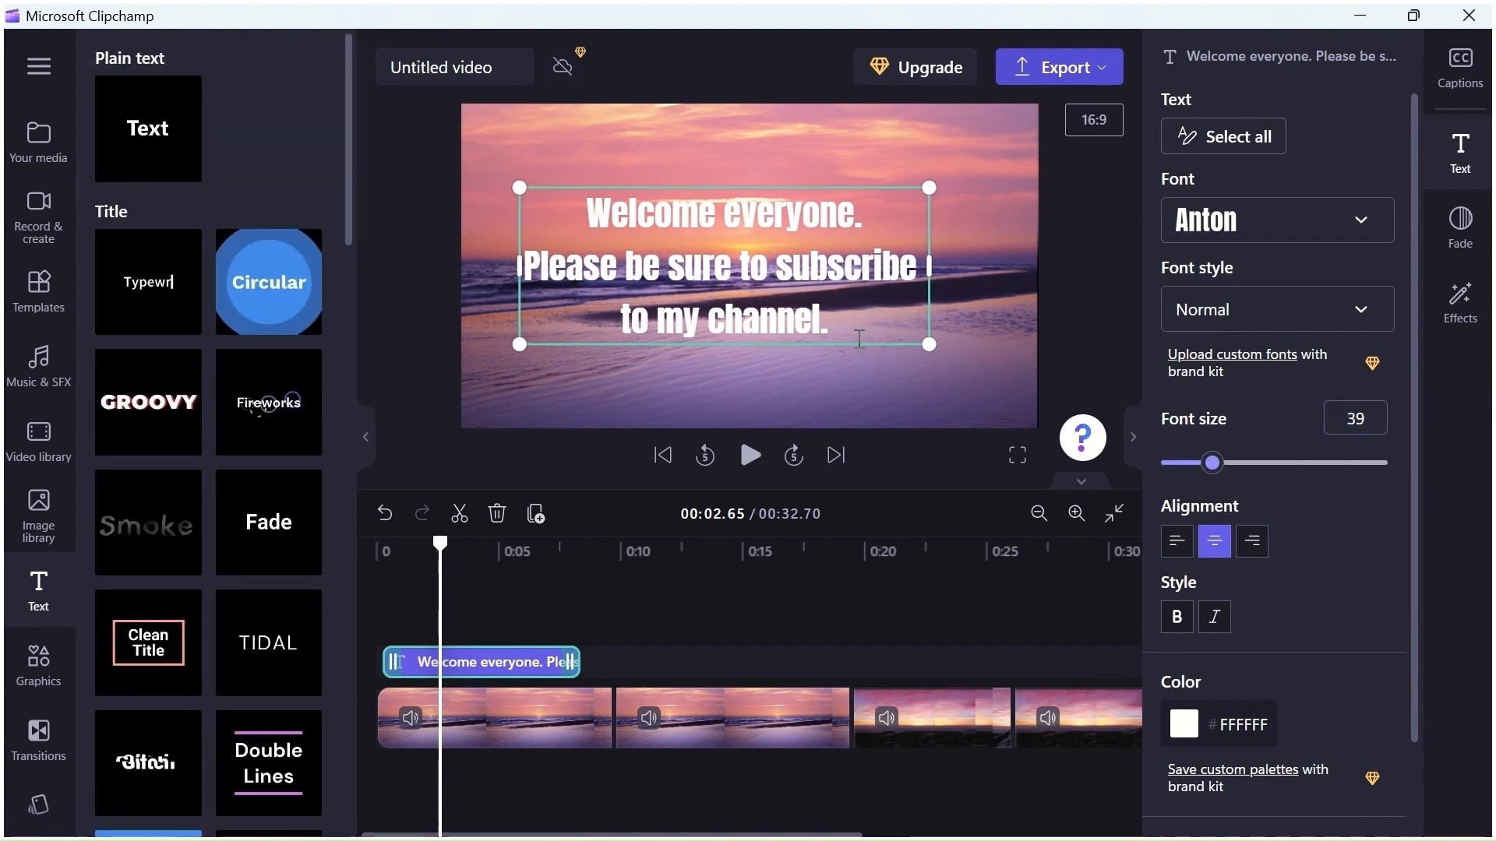
{"action": "left_click_drag", "start_coordinate": [857, 335], "coordinate": [575, 211]}
{"action": "left_click_drag", "start_coordinate": [1212, 464], "coordinate": [1191, 469]}
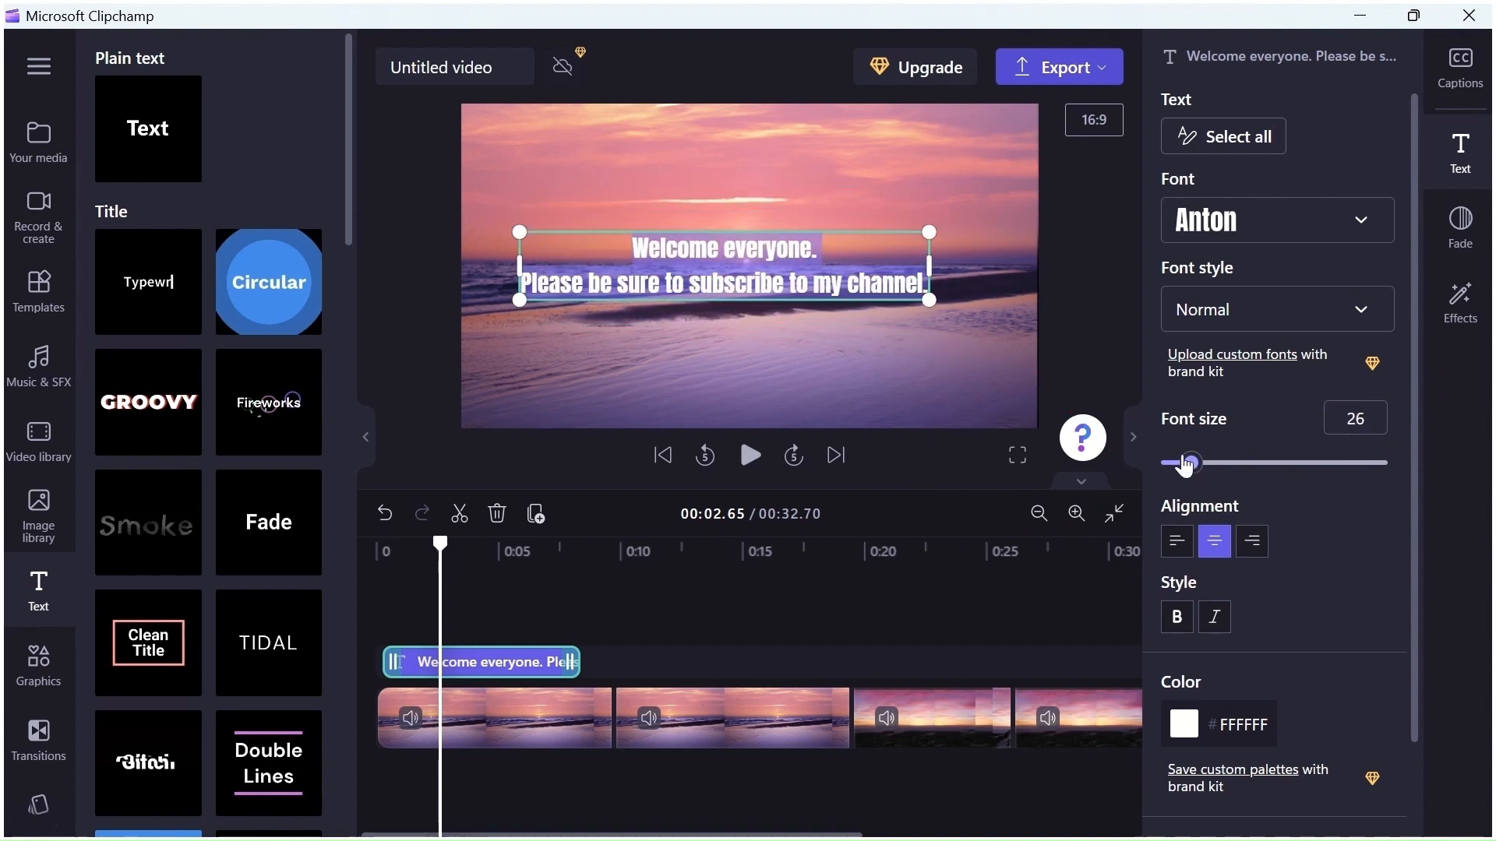
Try left alignment on the title, then return it to centred alignment
{"action": "left_click", "coordinate": [806, 348]}
{"action": "left_click", "coordinate": [720, 284]}
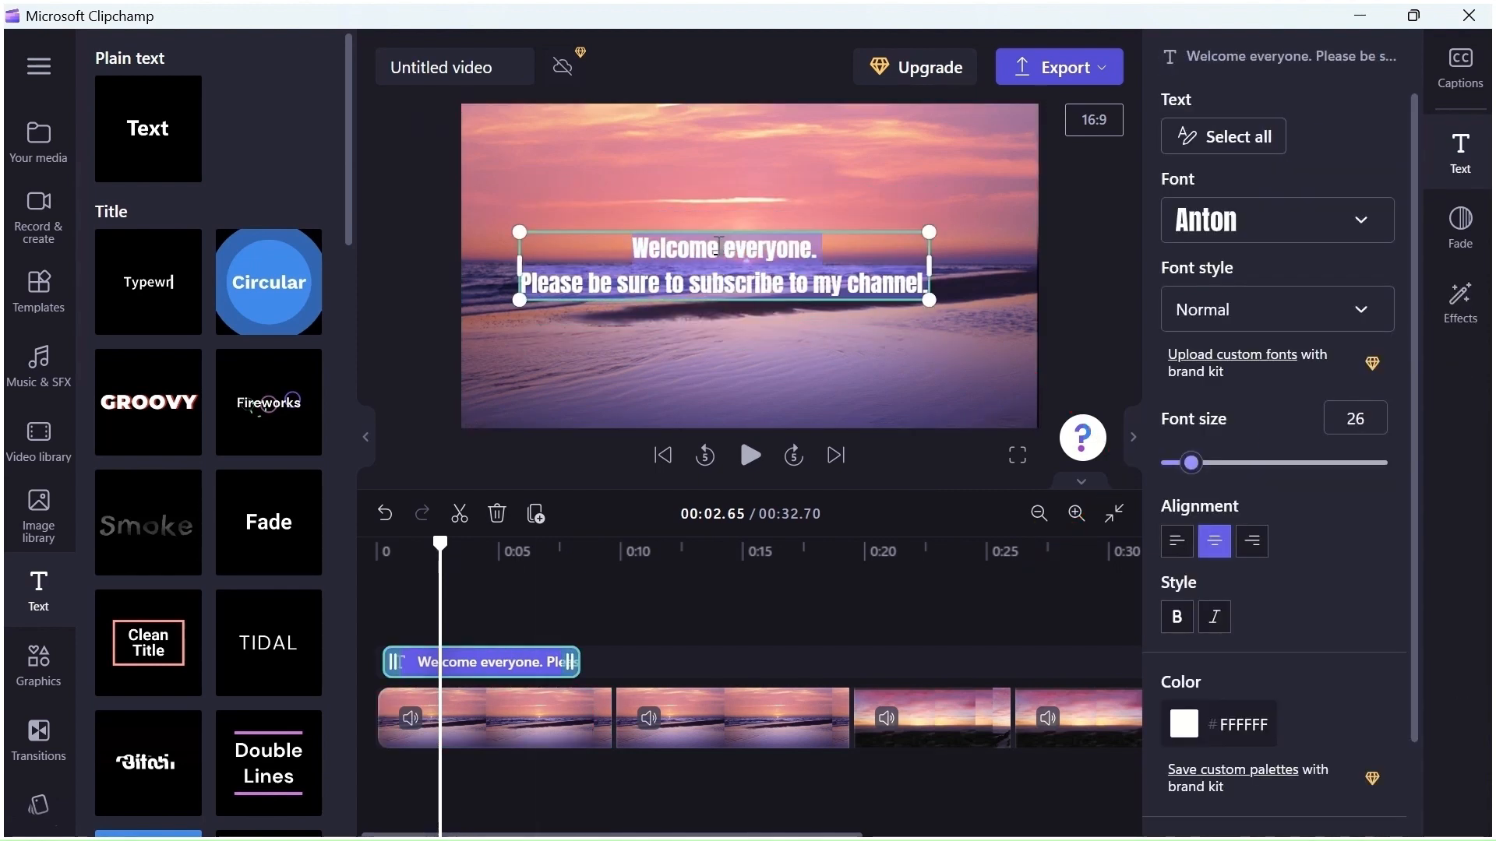
{"action": "left_click", "coordinate": [1182, 550]}
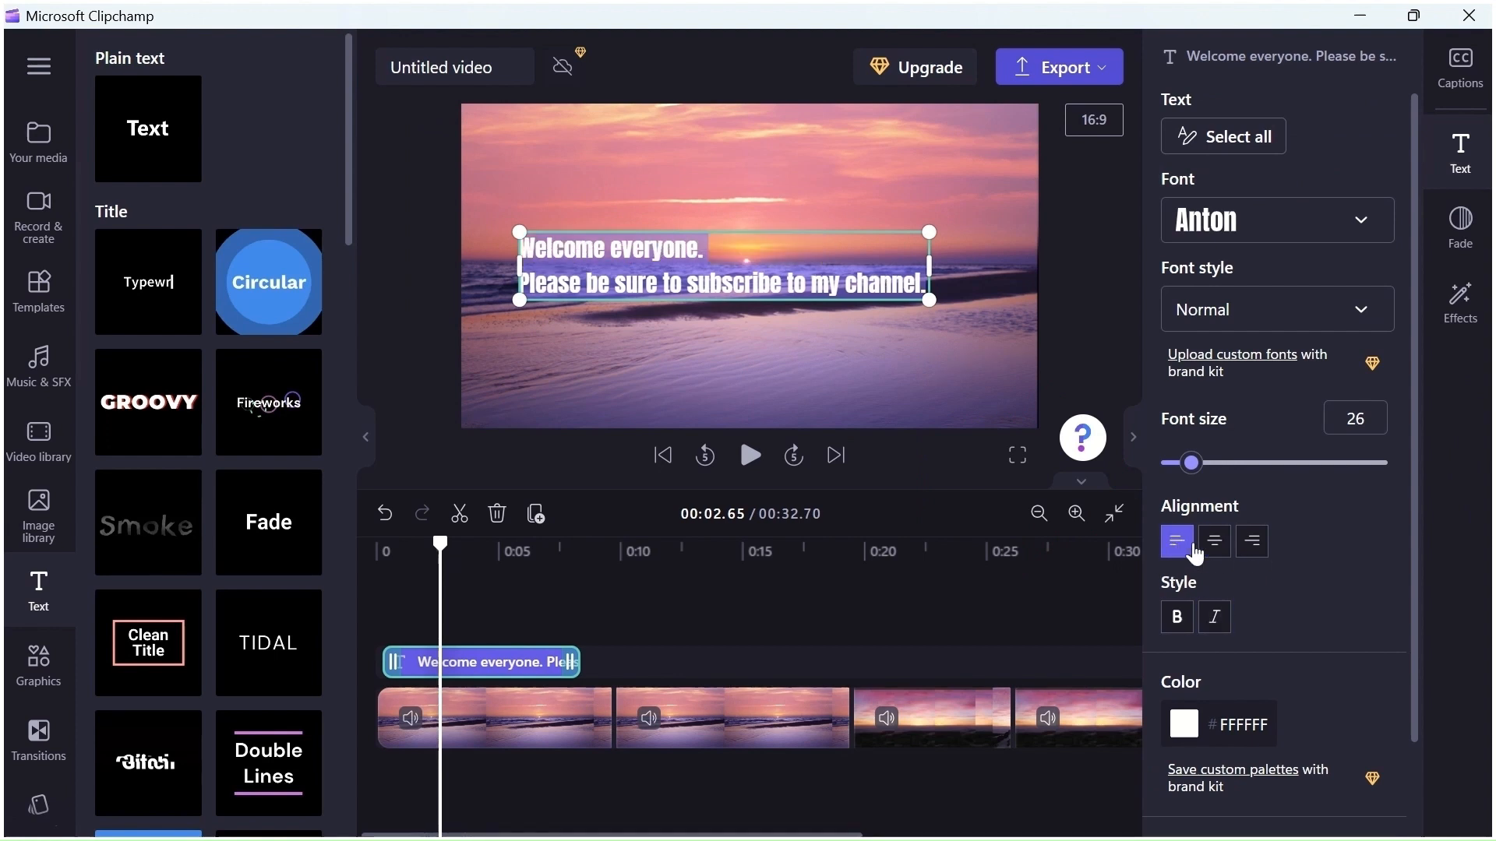
{"action": "left_click", "coordinate": [1214, 541]}
Try red, orange, yellow and blue text colours on the title, then set it back to white
{"action": "scroll", "coordinate": [1268, 579], "scroll_direction": "down", "scroll_amount": 2}
{"action": "left_click", "coordinate": [1223, 604]}
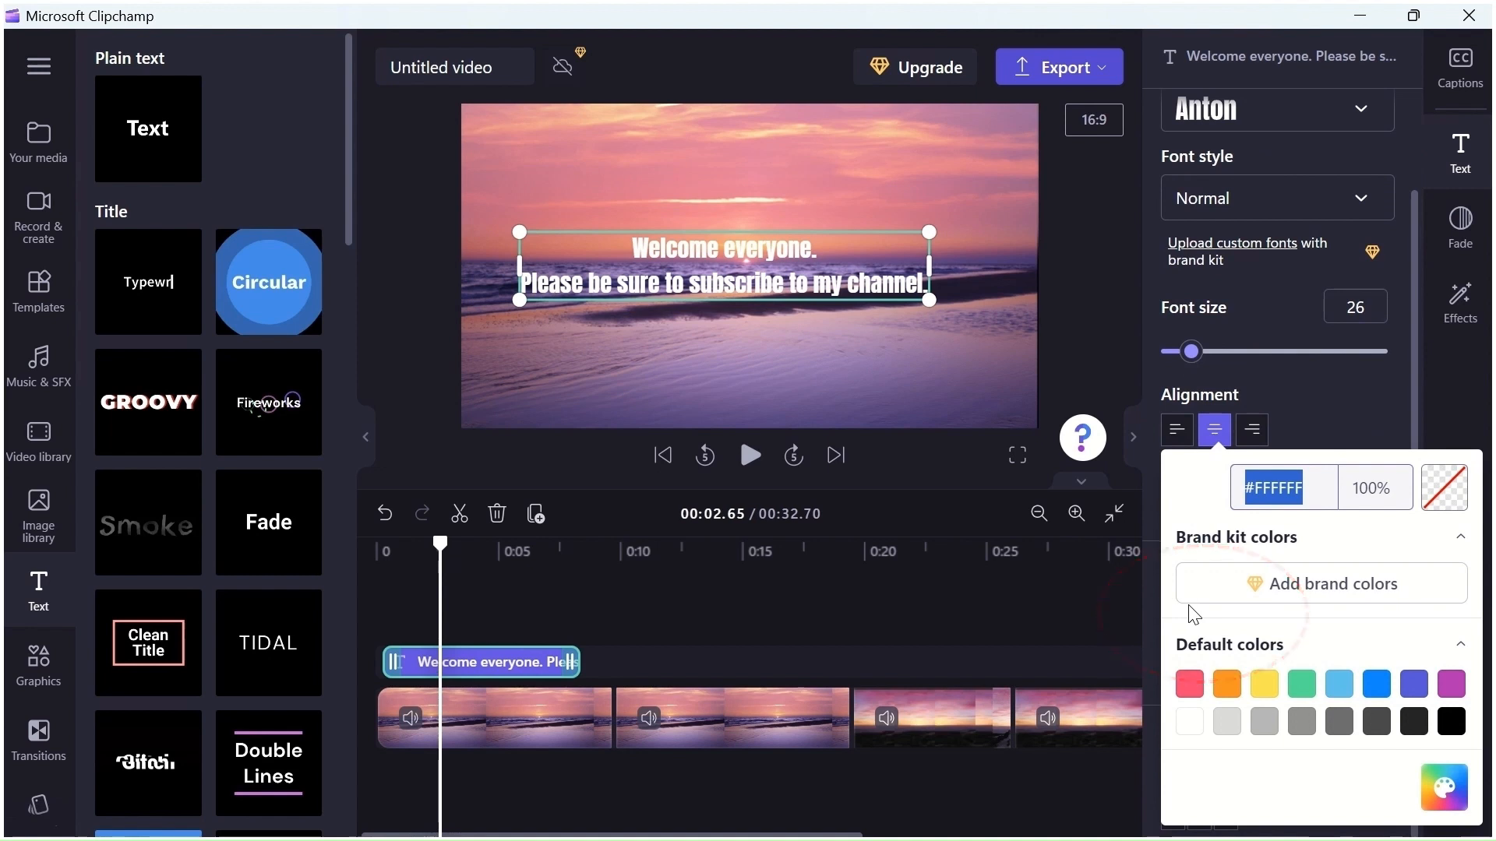
{"action": "left_click", "coordinate": [1196, 687]}
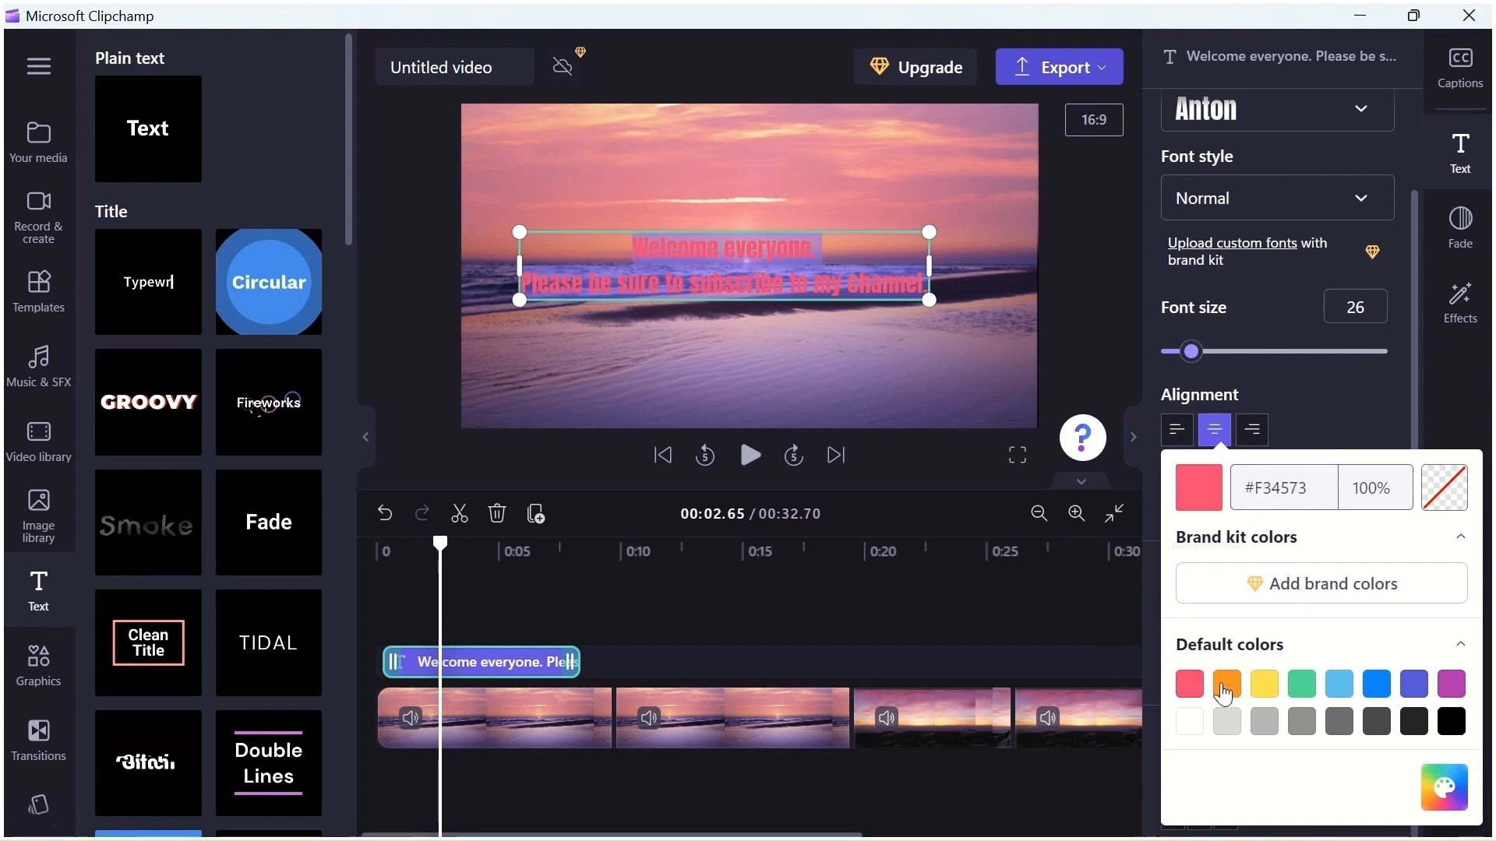
{"action": "left_click", "coordinate": [1225, 690]}
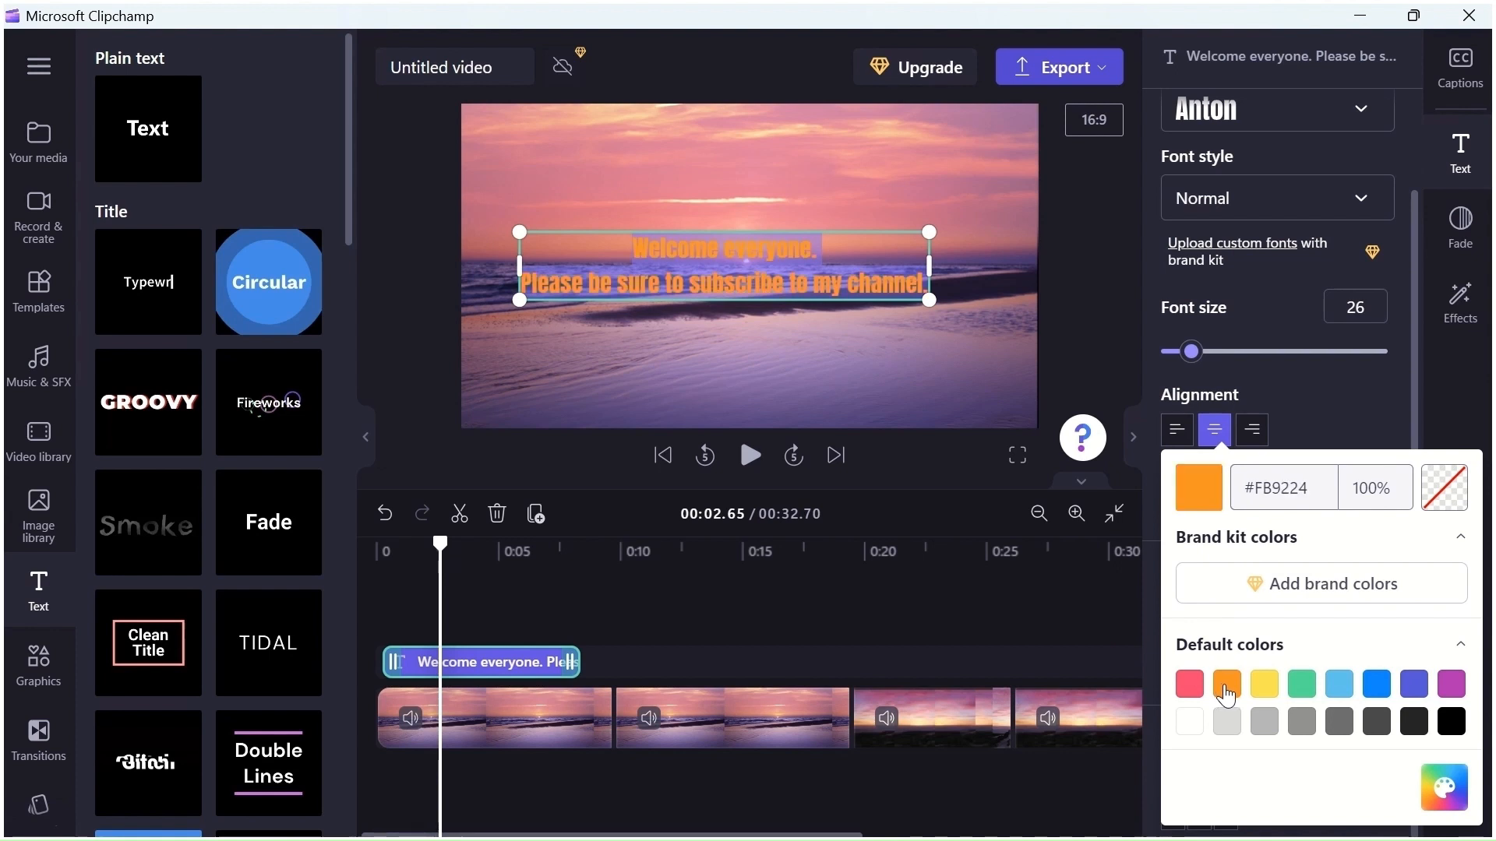
{"action": "left_click", "coordinate": [1265, 686]}
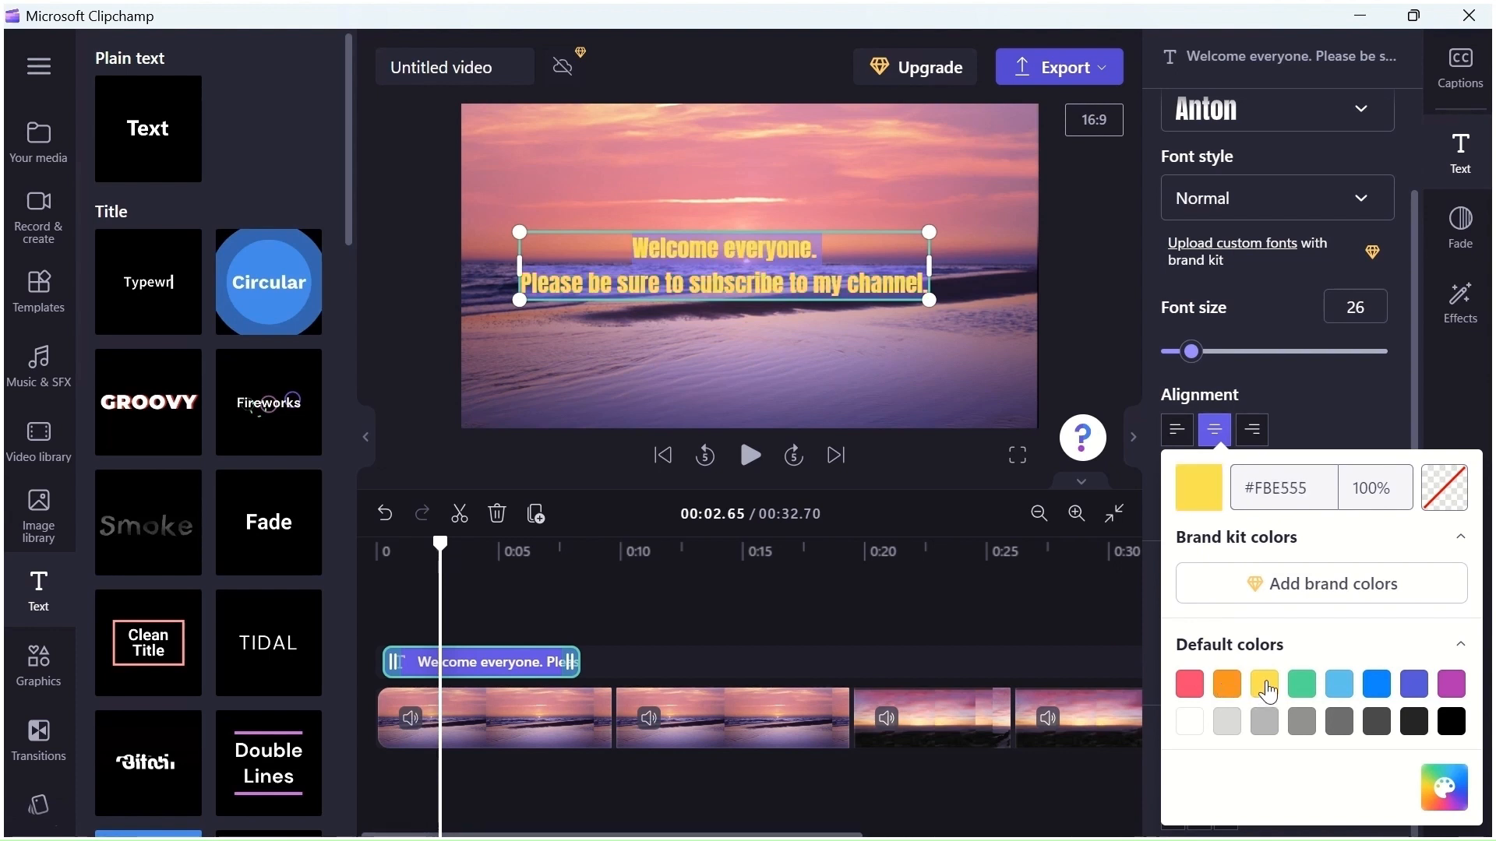
{"action": "left_click", "coordinate": [1341, 692]}
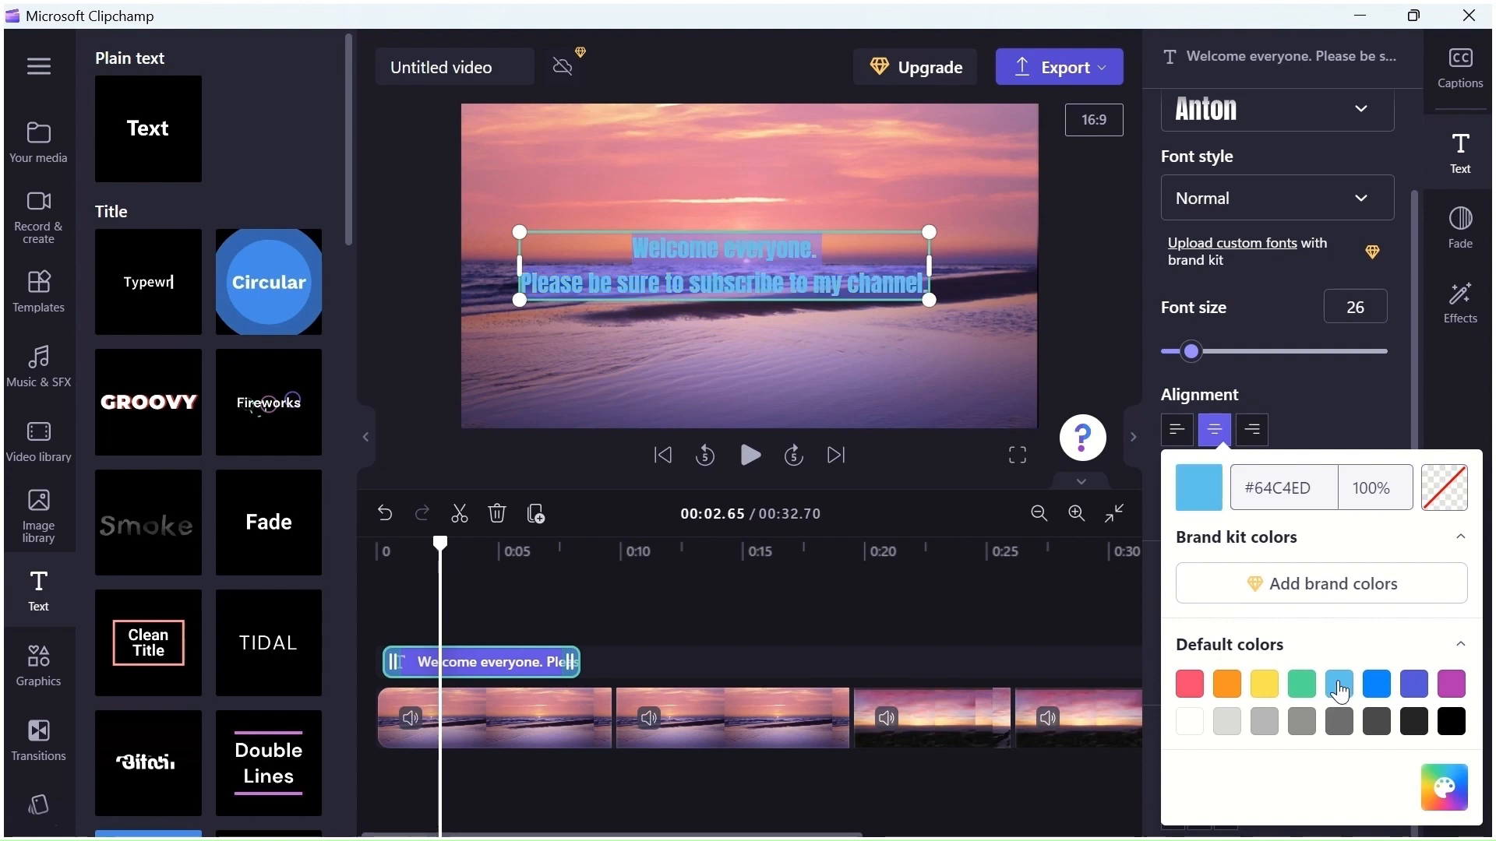
{"action": "left_click", "coordinate": [1192, 724]}
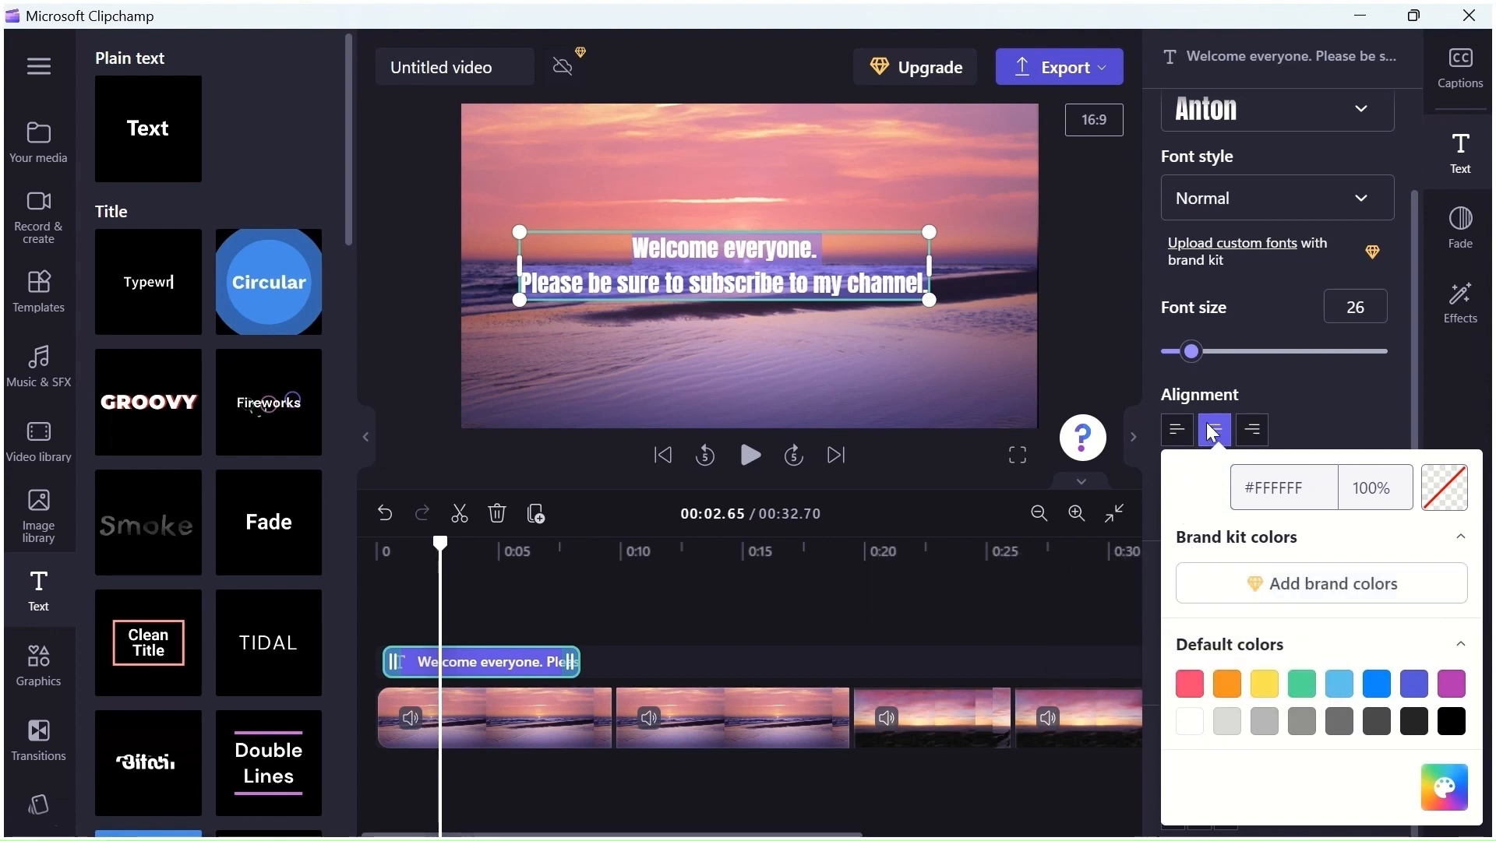
Duplicate the welcome title clip on the timeline
{"action": "left_click", "coordinate": [543, 662]}
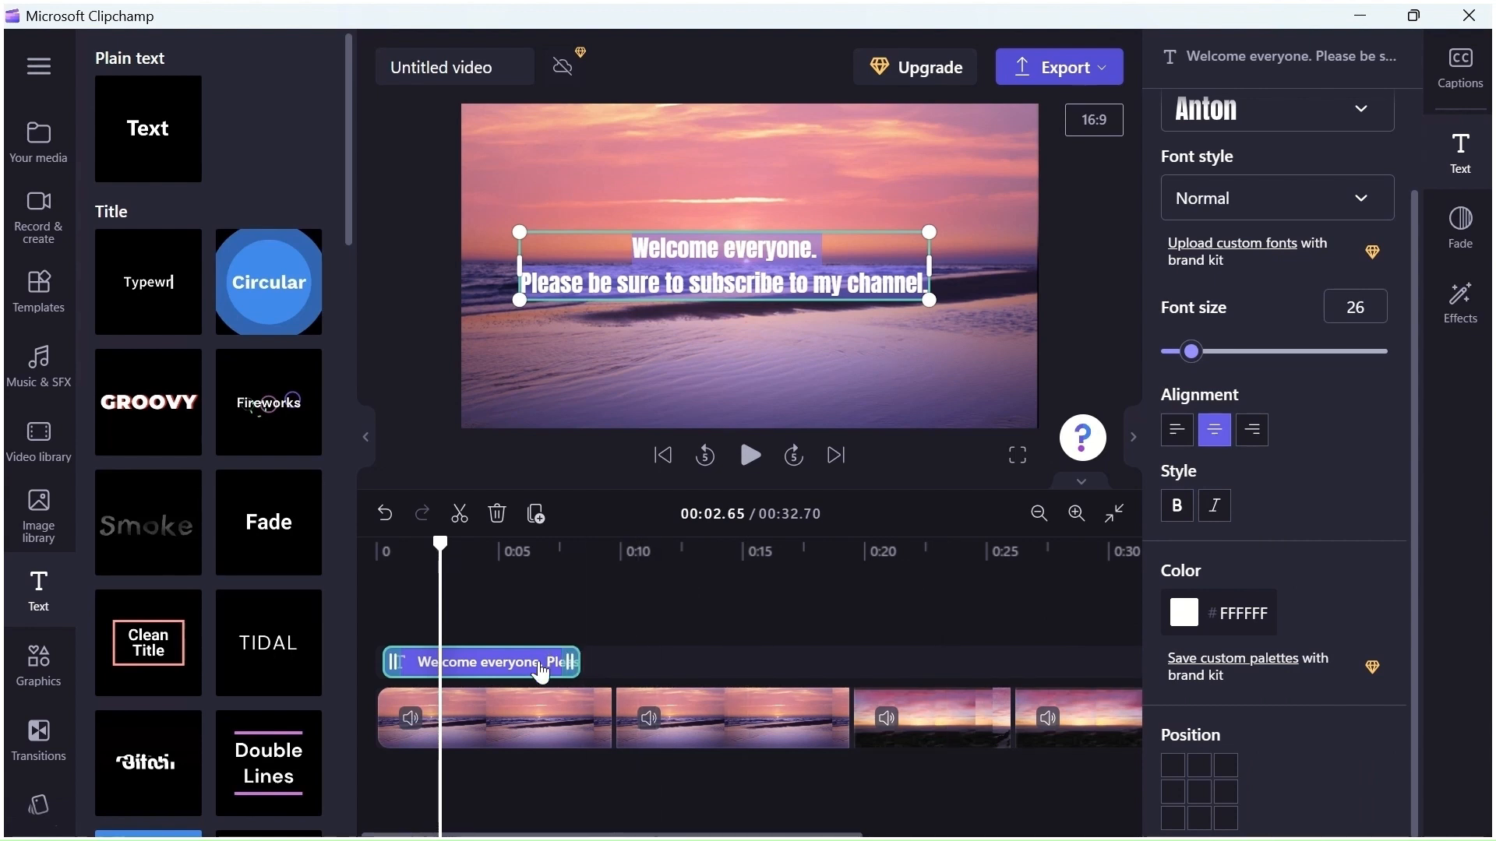
{"action": "right_click", "coordinate": [543, 664]}
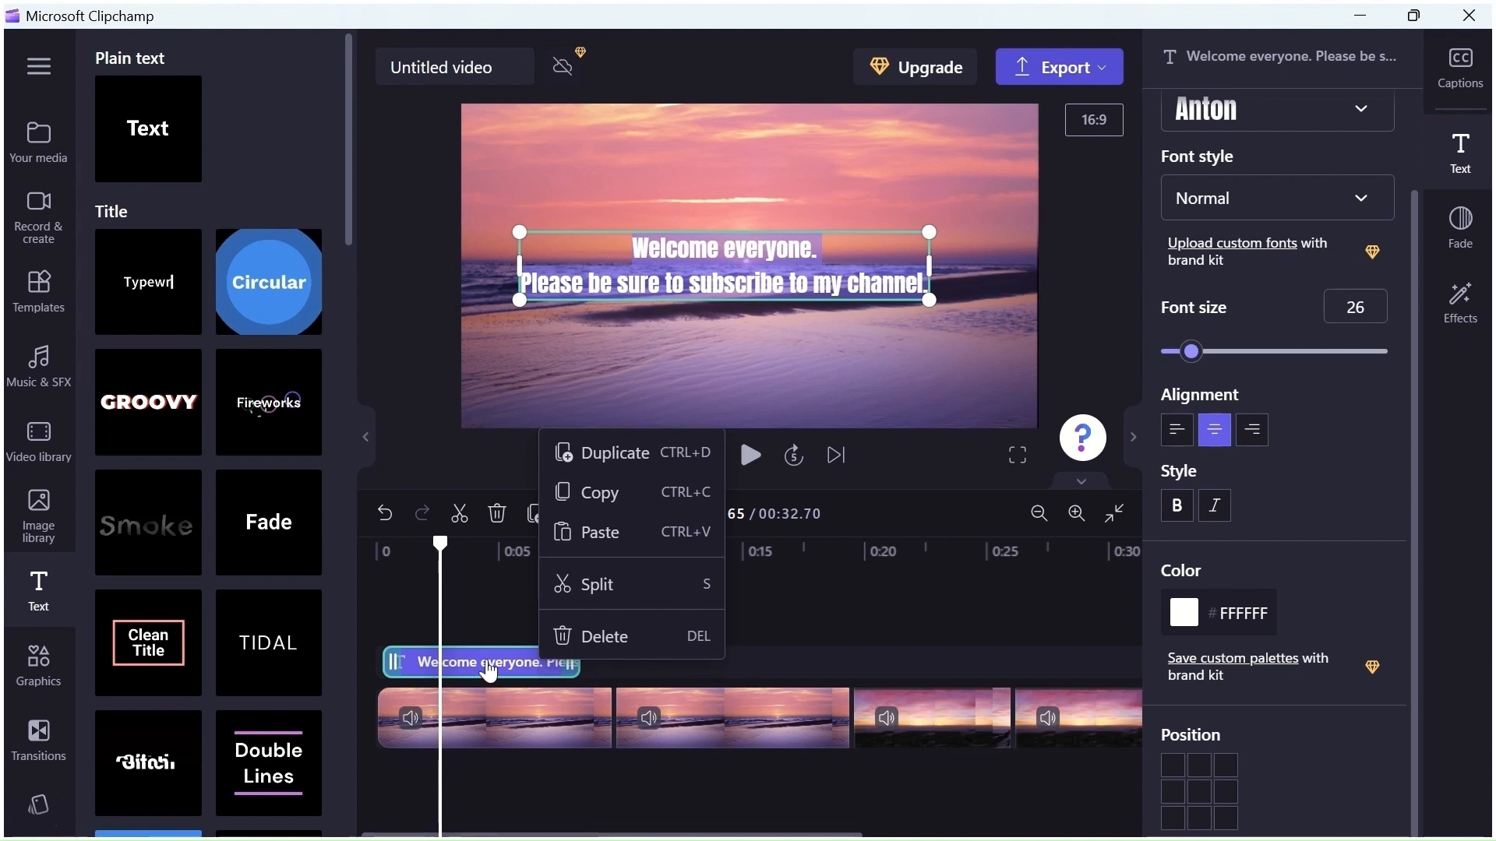
{"action": "left_click", "coordinate": [606, 458]}
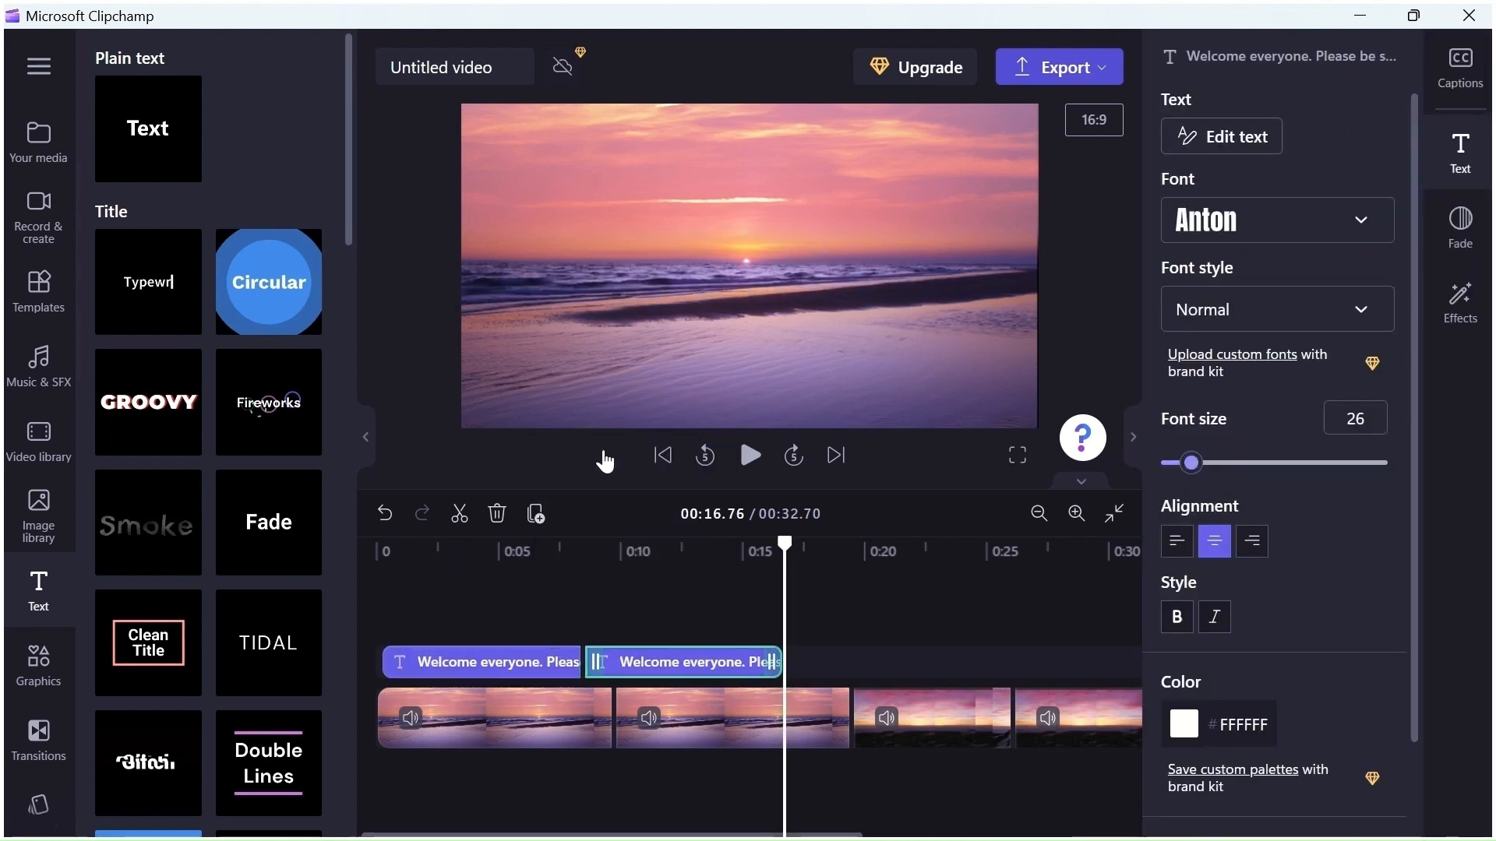
Move the duplicate title to about 0:19.7 above the third clip and shorten its end slightly
{"action": "left_click_drag", "start_coordinate": [658, 666], "coordinate": [859, 663]}
{"action": "left_click_drag", "start_coordinate": [1030, 662], "coordinate": [997, 663]}
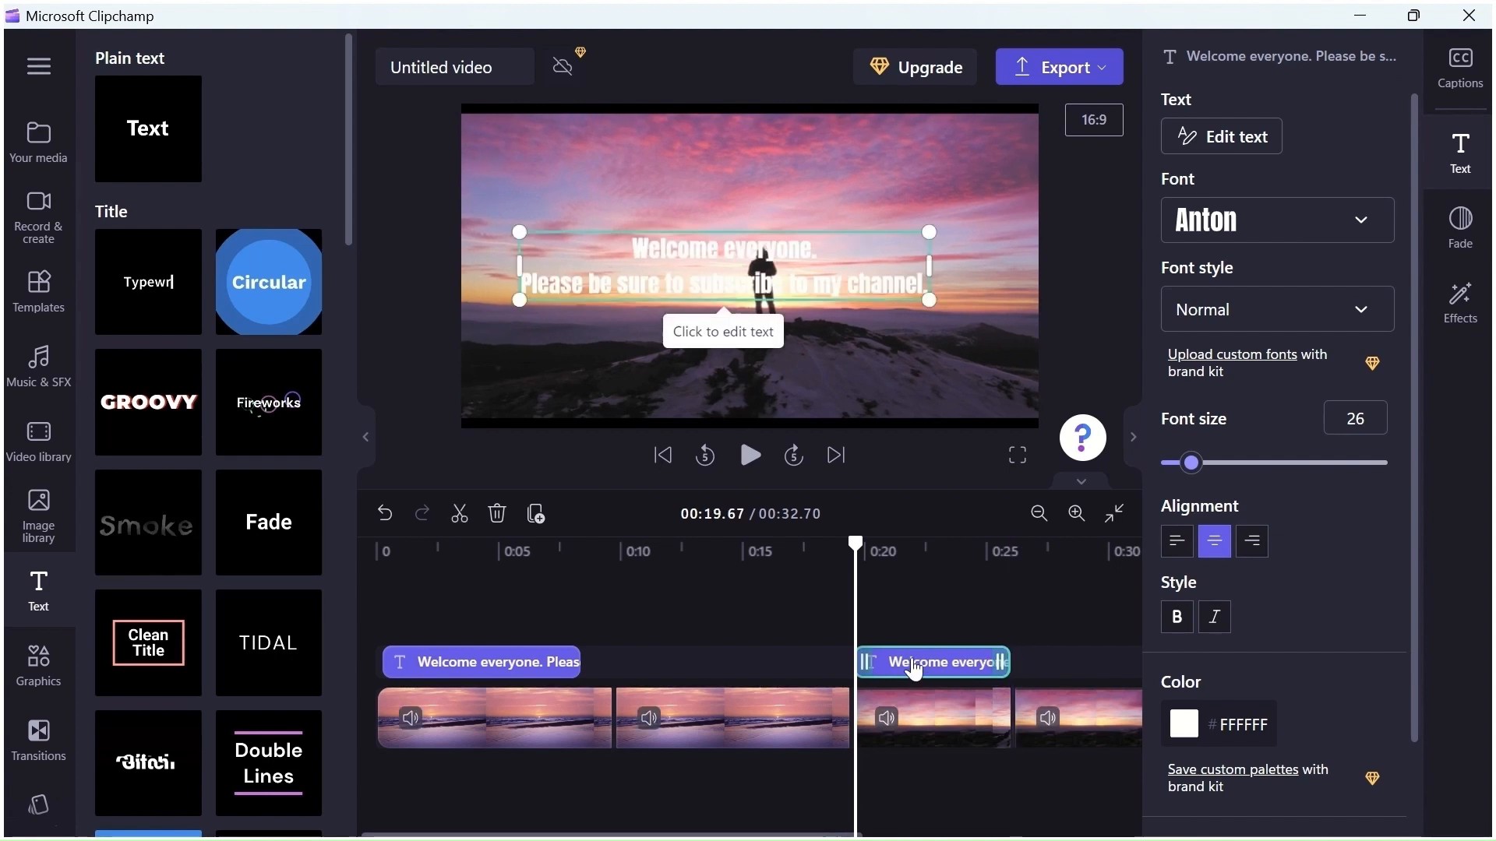
Replace the duplicate's text with 'Today, we will show you "How to Create a Stunning Video using the Free Microsoft Video Editor Clipchamp"'
{"action": "left_click", "coordinate": [693, 254]}
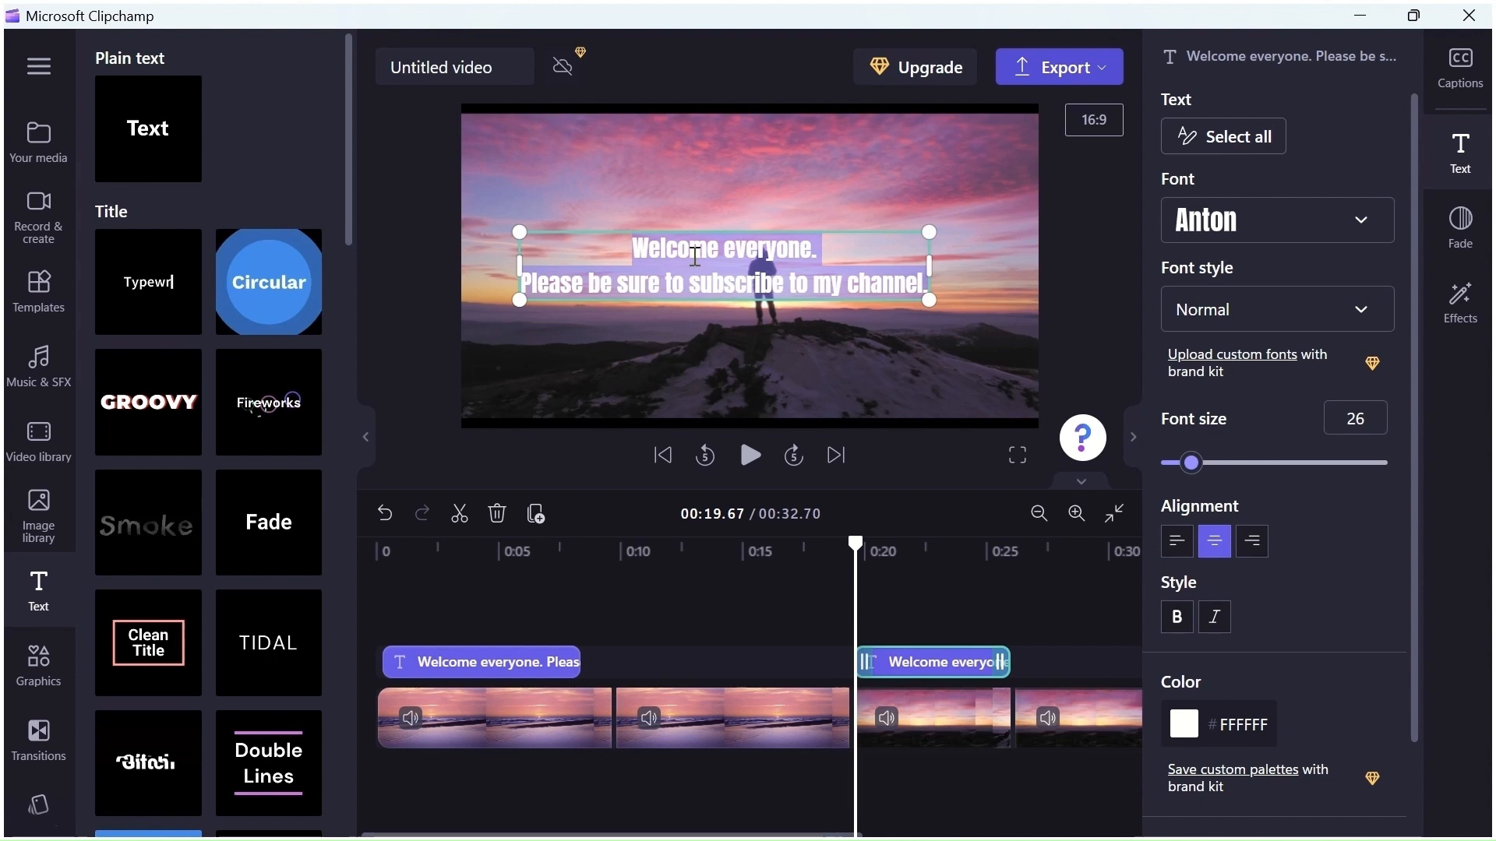
{"action": "key", "text": "BackSpace"}
{"action": "type", "text": "Tod"}
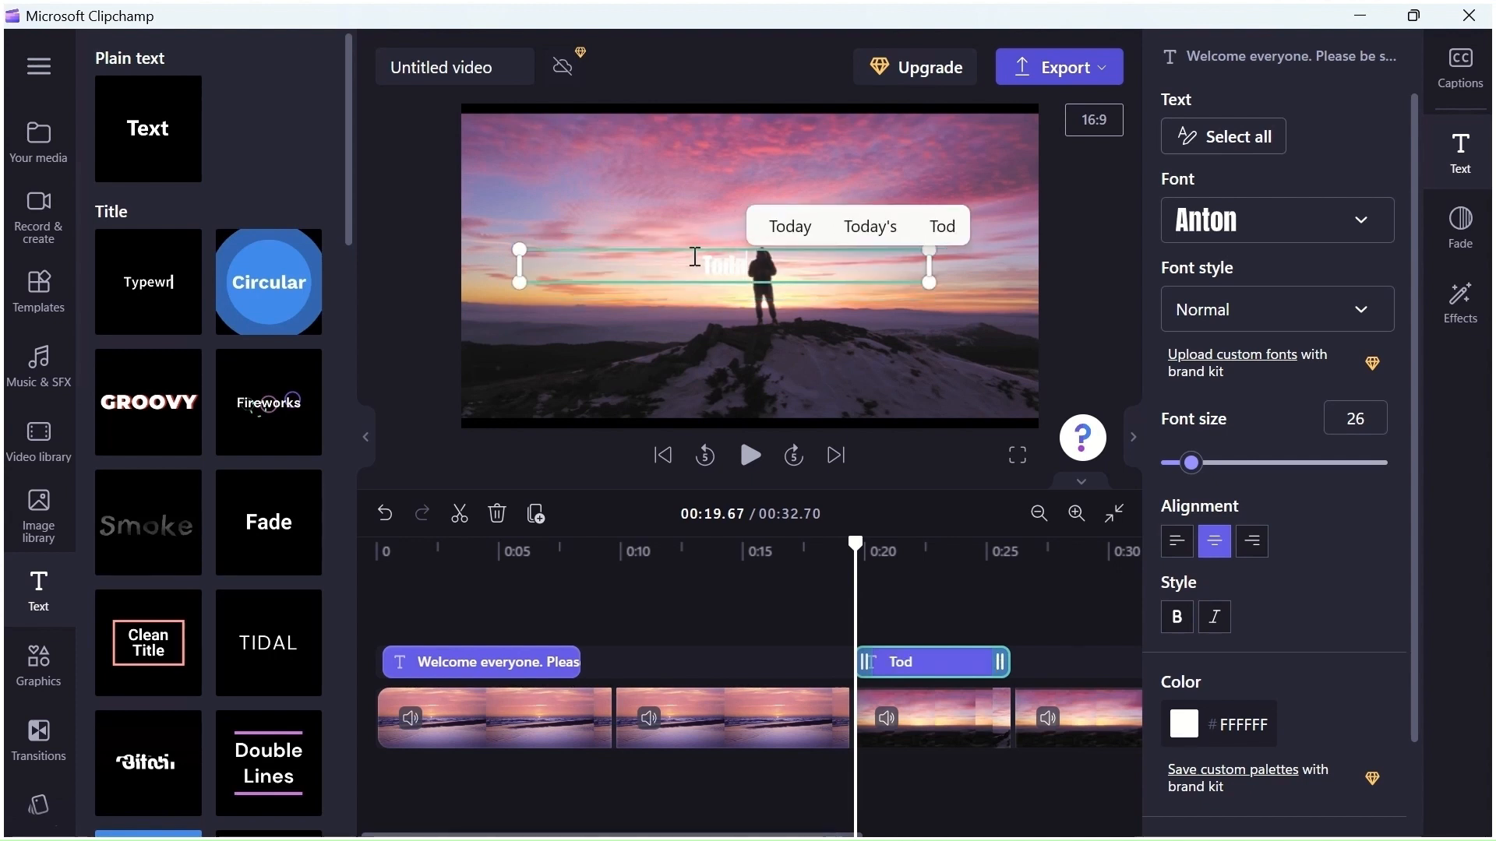
{"action": "type", "text": "ay, w"}
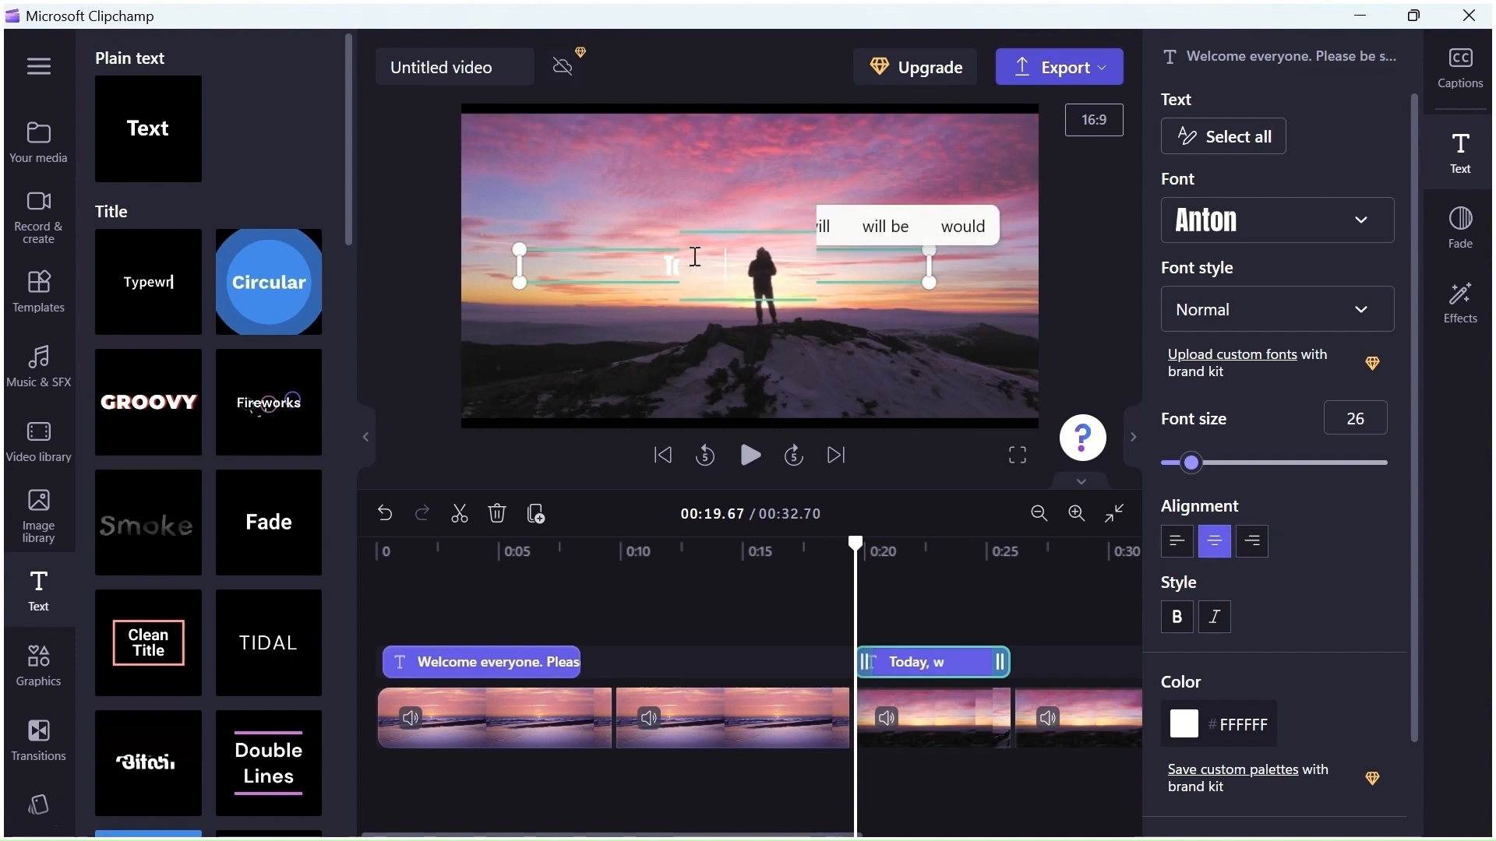
{"action": "type", "text": "e will show you \"How to Create a Stunning Vid"}
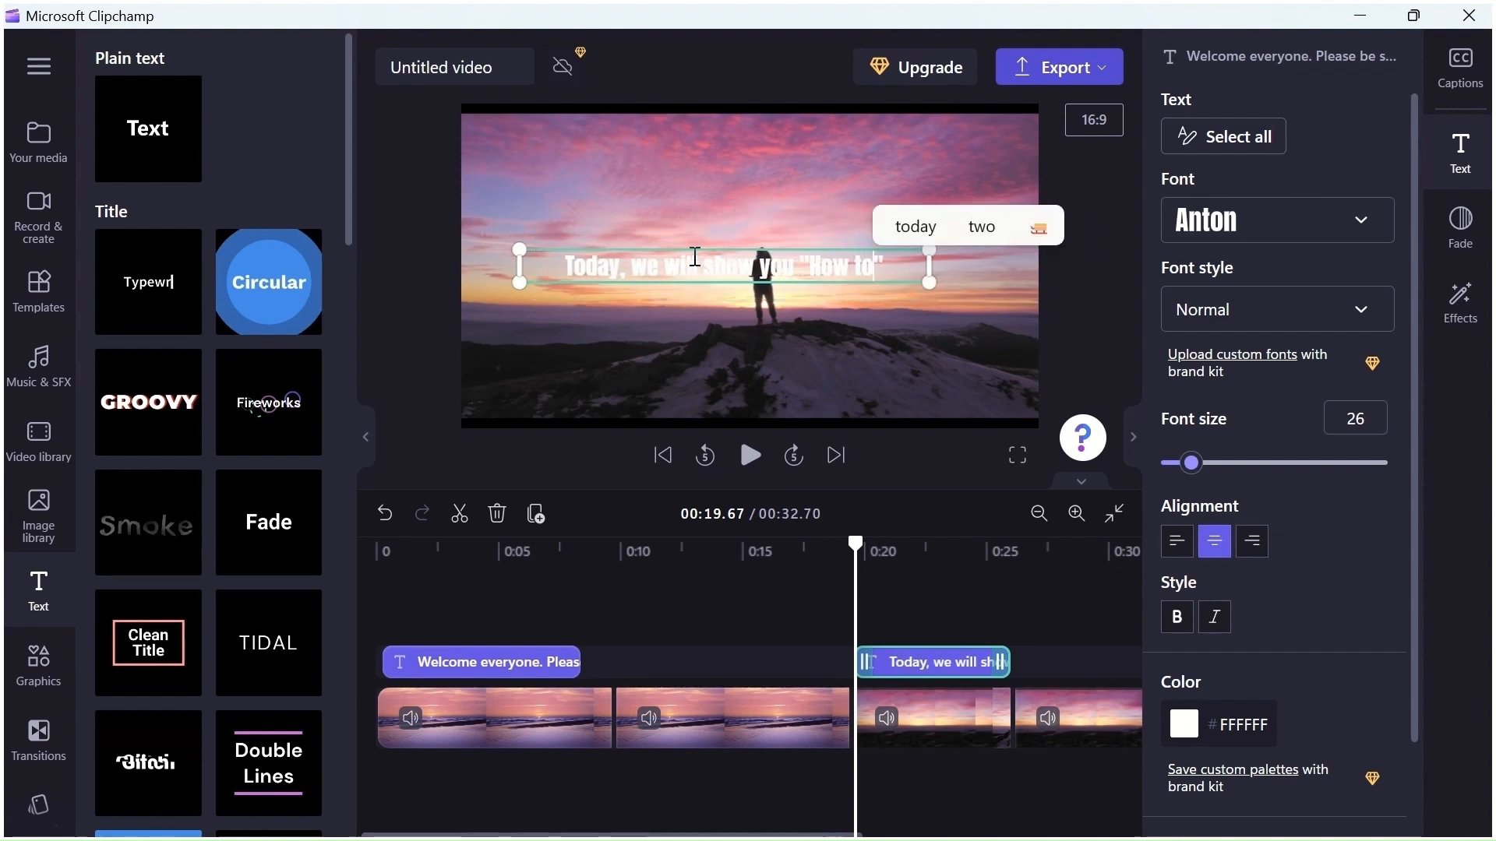
{"action": "type", "text": "eo using the Free Video Editor Clip\""}
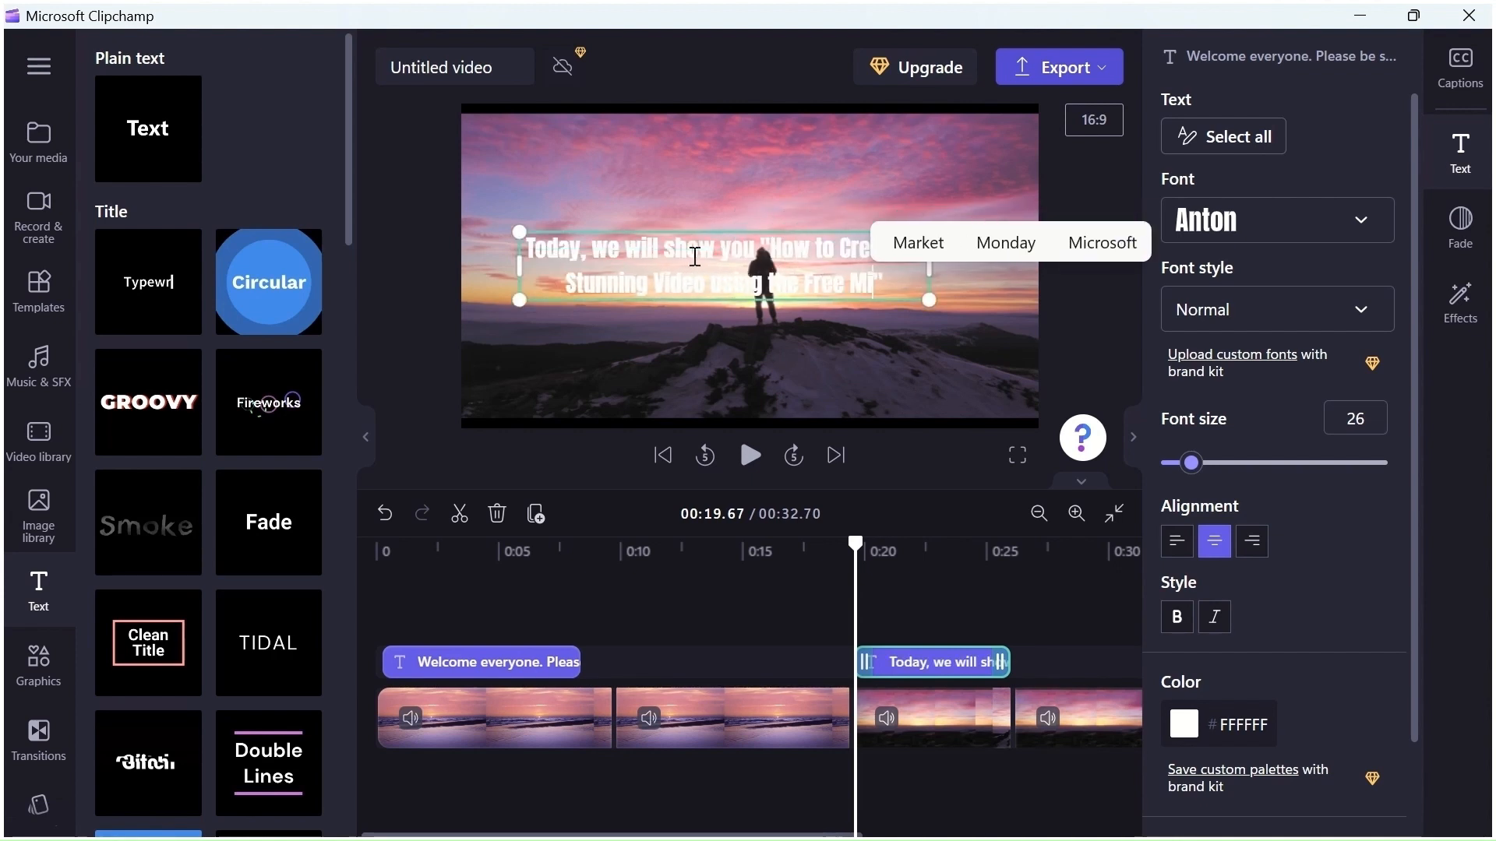
{"action": "key", "text": "BackSpace"}
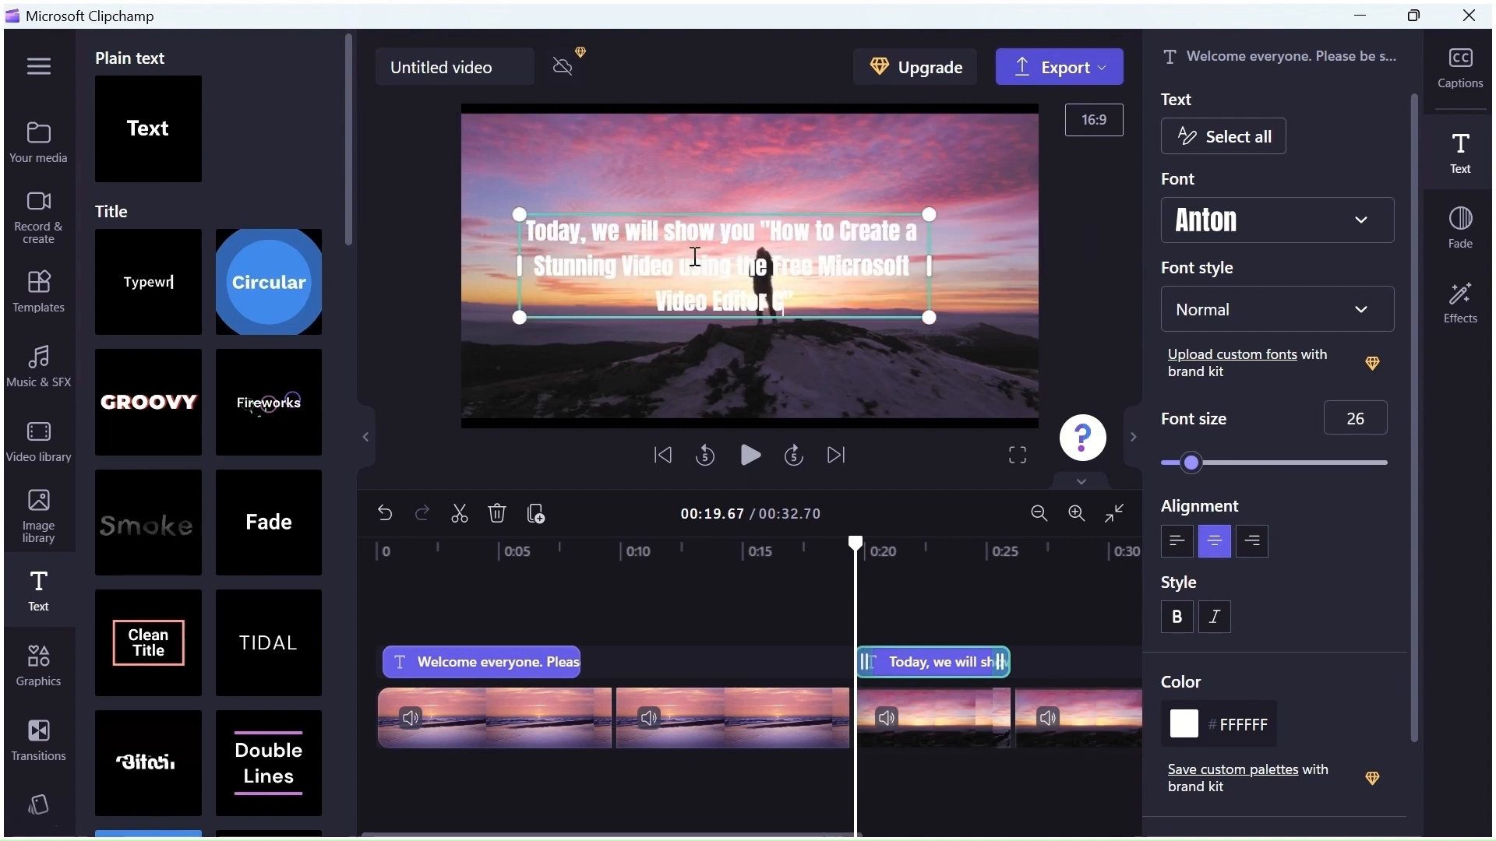
{"action": "type", "text": "lipchamp"}
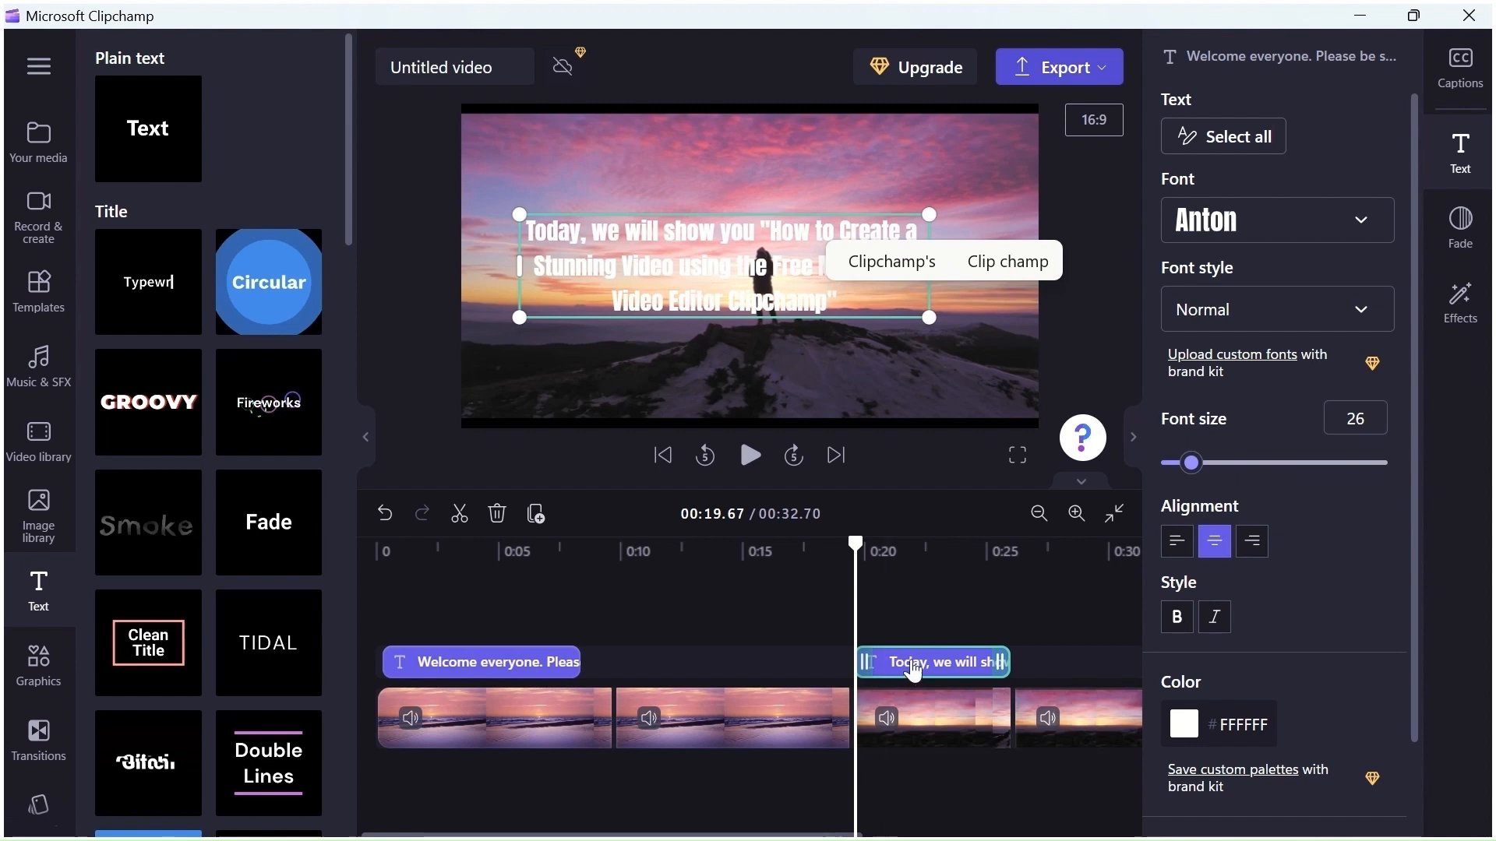
Return to the start and add a new line 'before you leave' to the end of the welcome title
{"action": "left_click_drag", "start_coordinate": [857, 546], "coordinate": [367, 568]}
{"action": "left_click", "coordinate": [748, 460]}
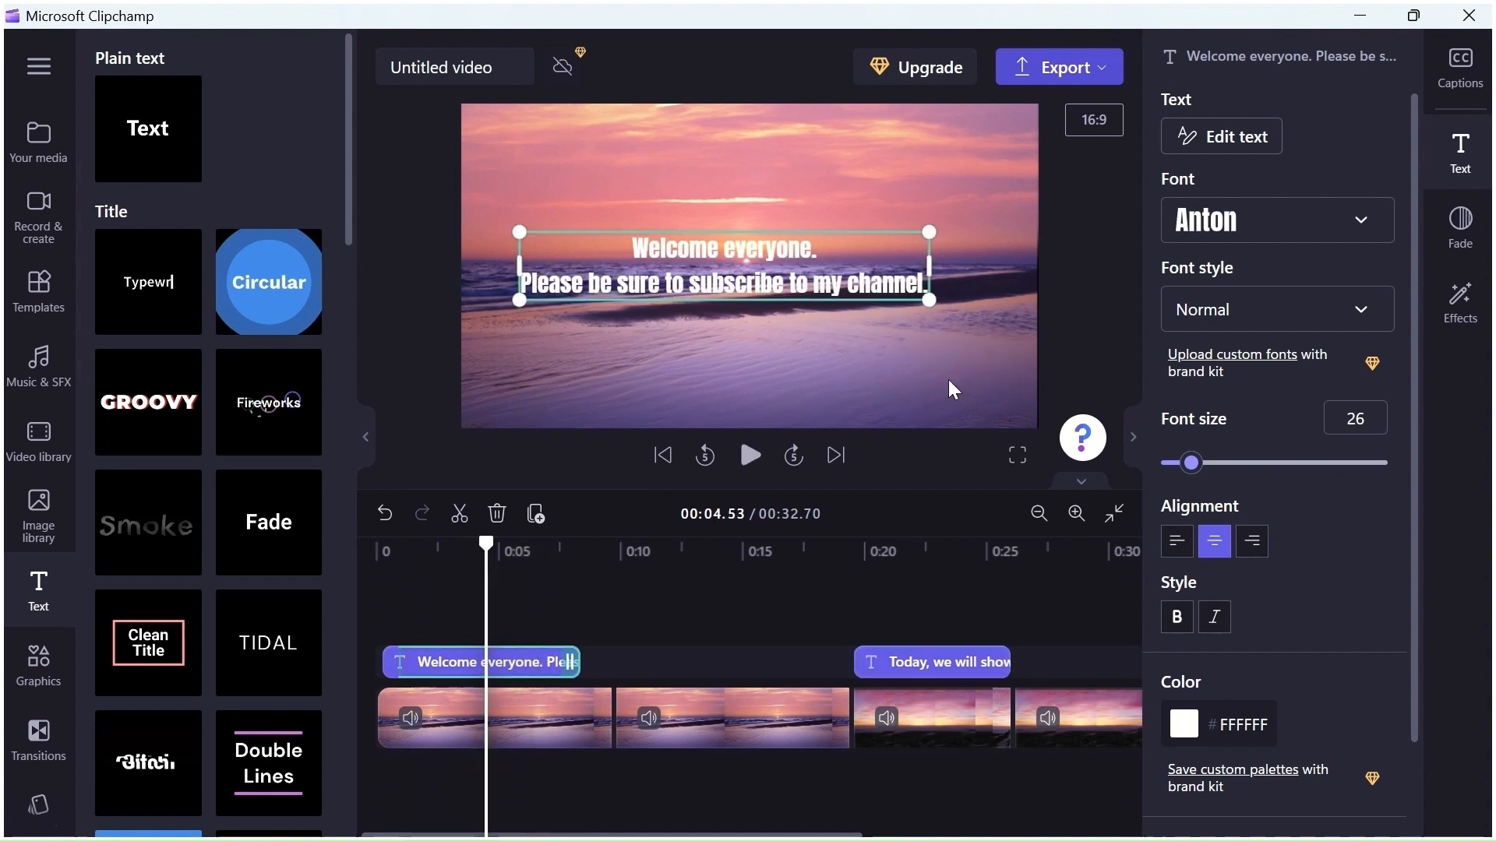
{"action": "key", "text": "Return"}
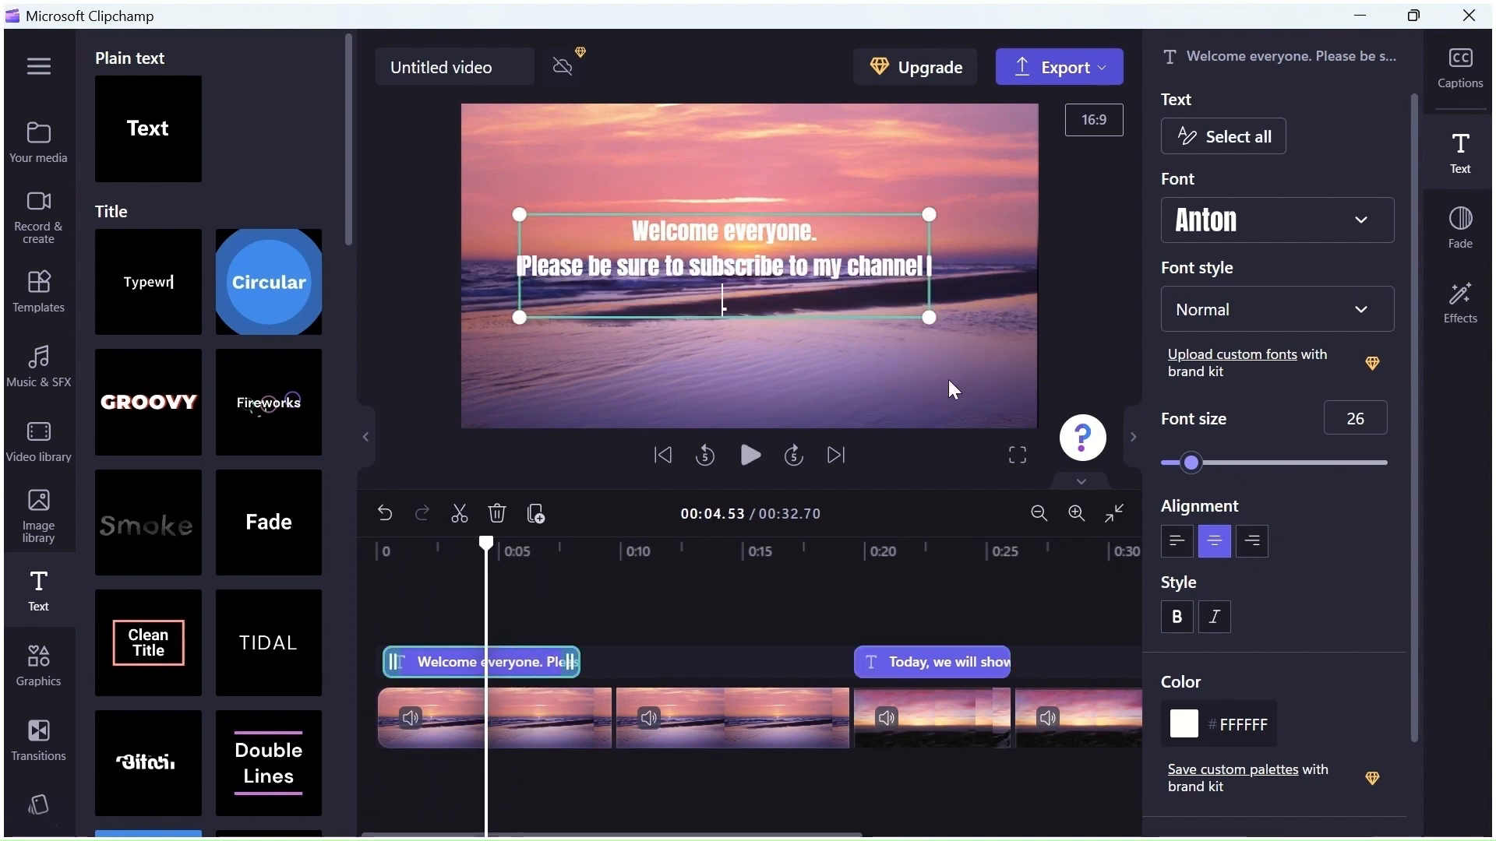
{"action": "type", "text": "before yo"}
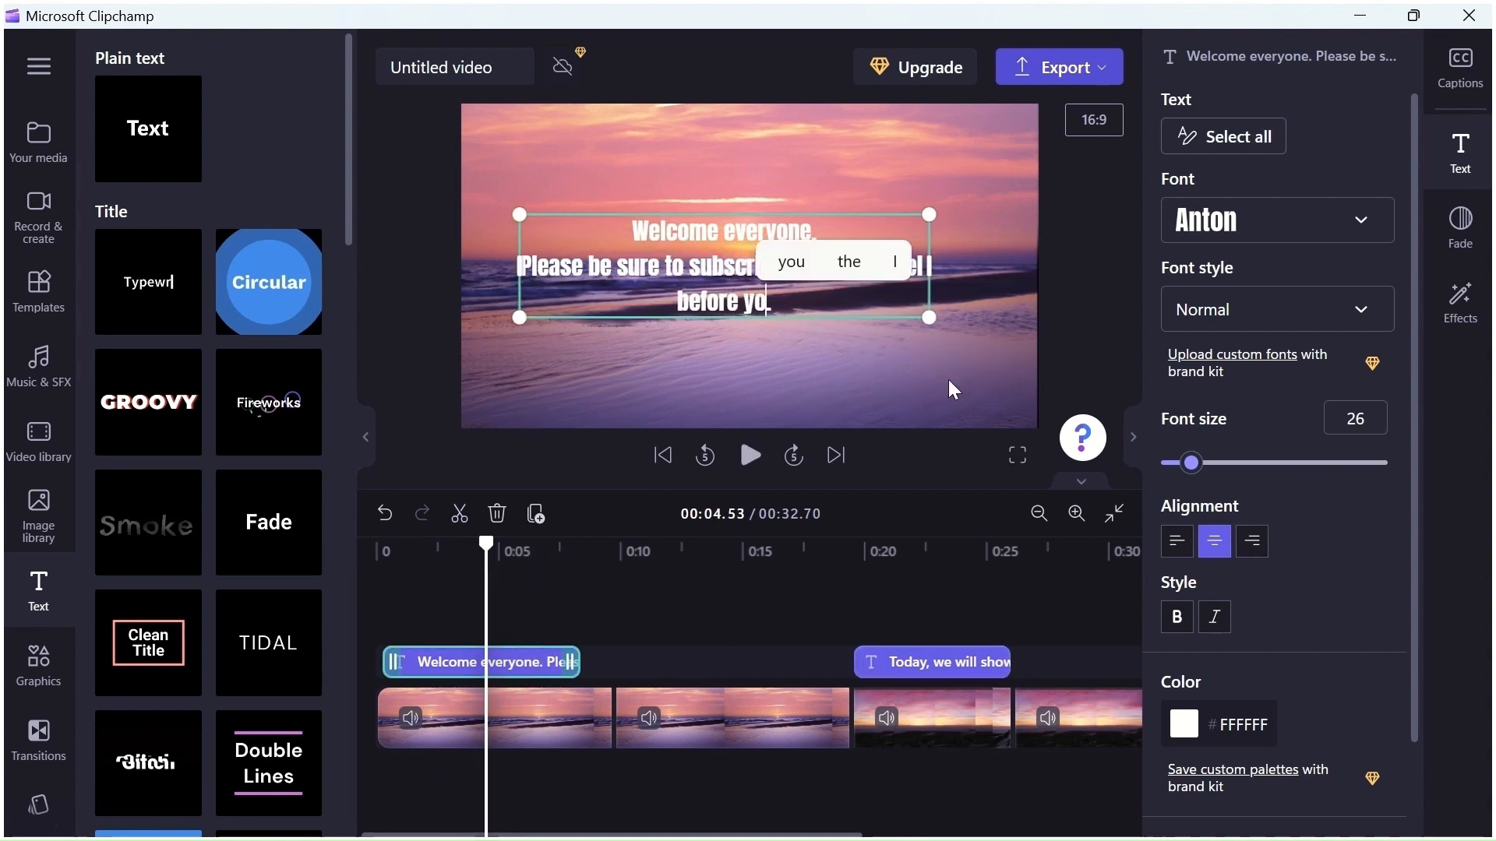
{"action": "type", "text": "u lea."}
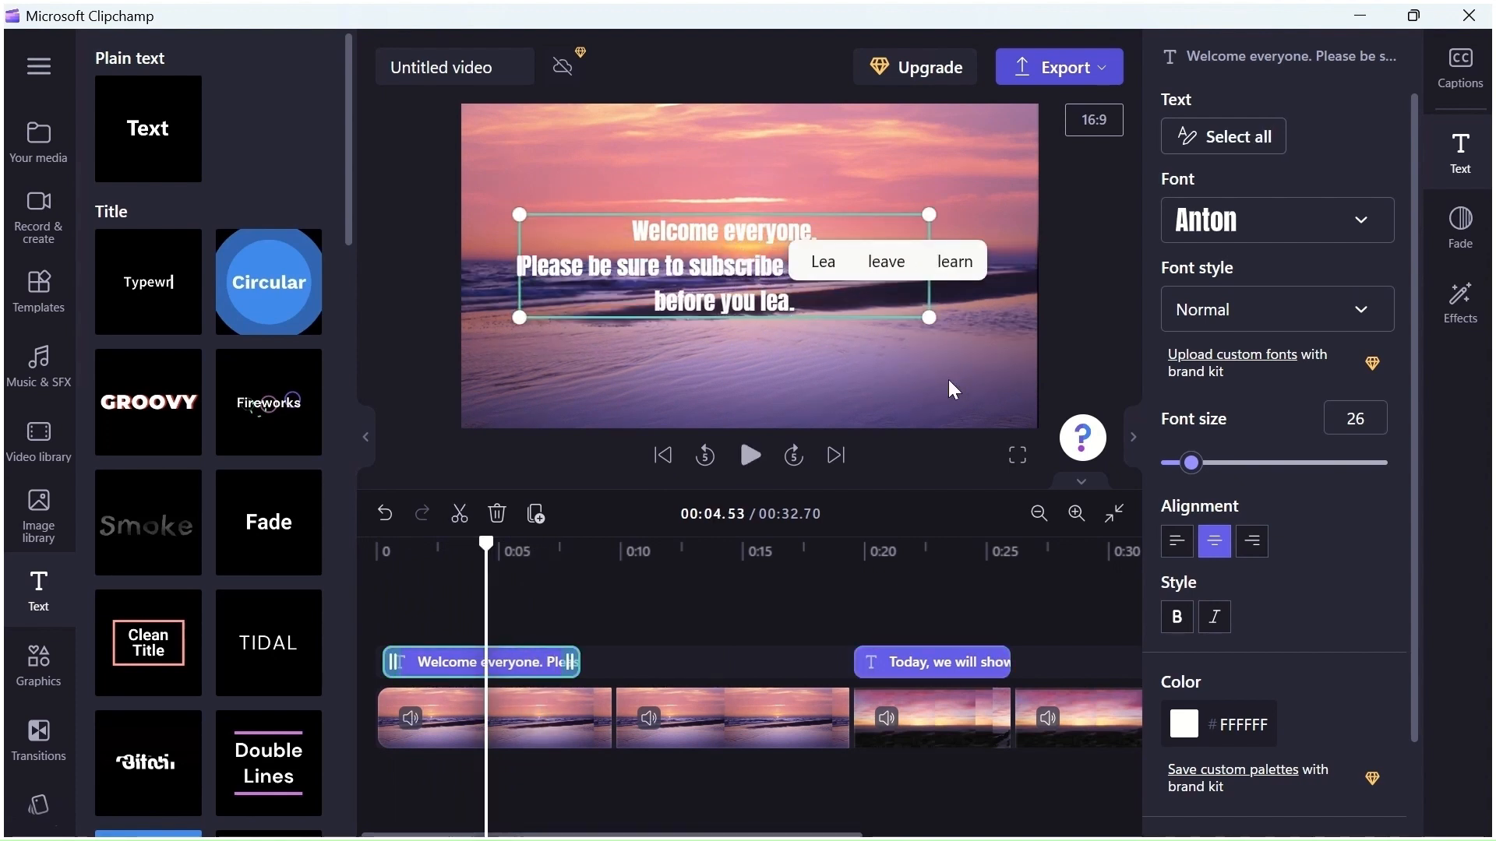
{"action": "type", "text": "ve"}
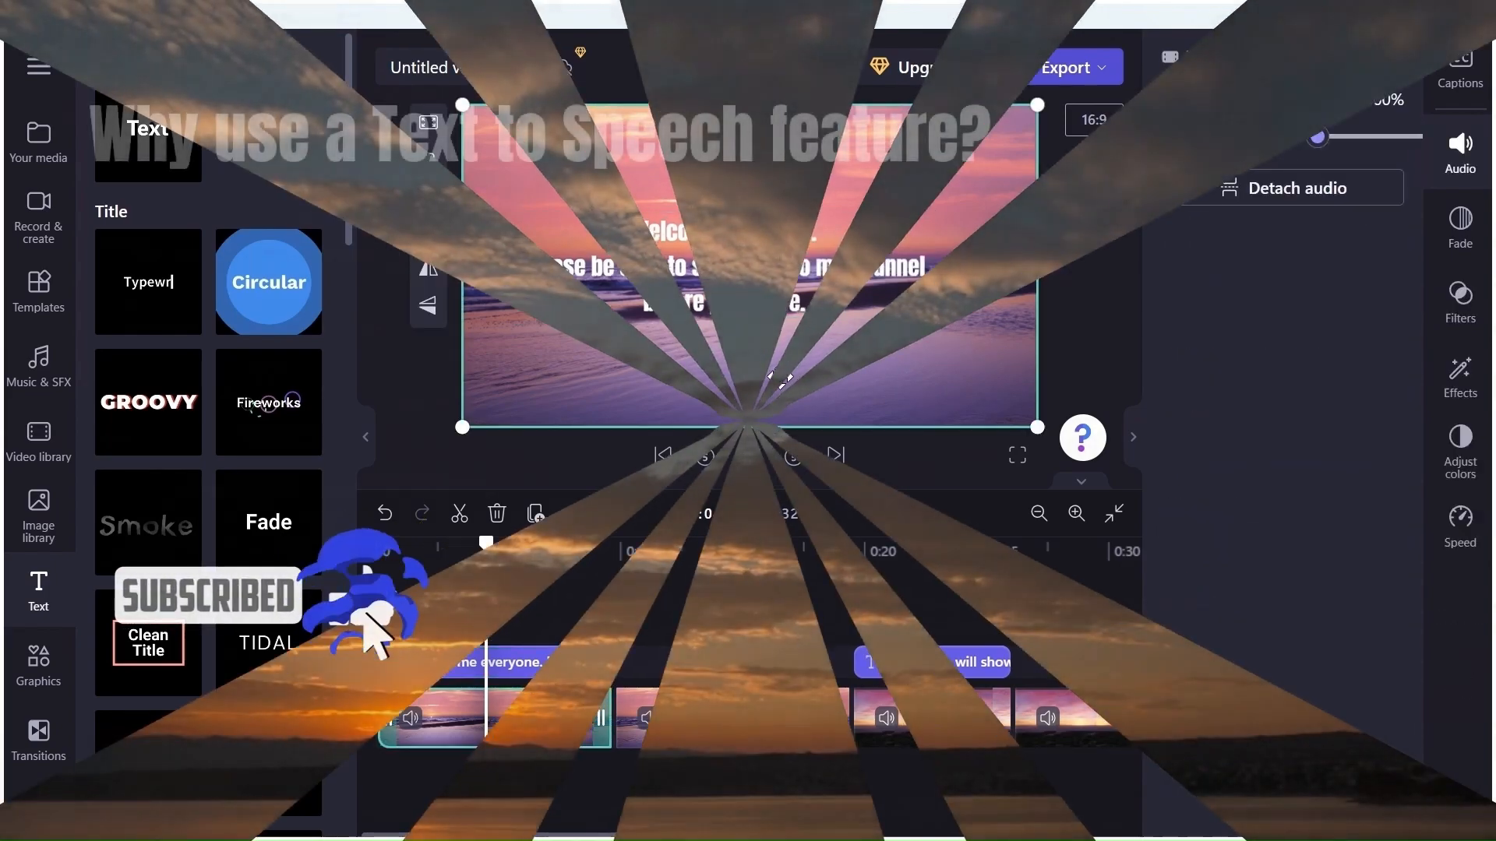